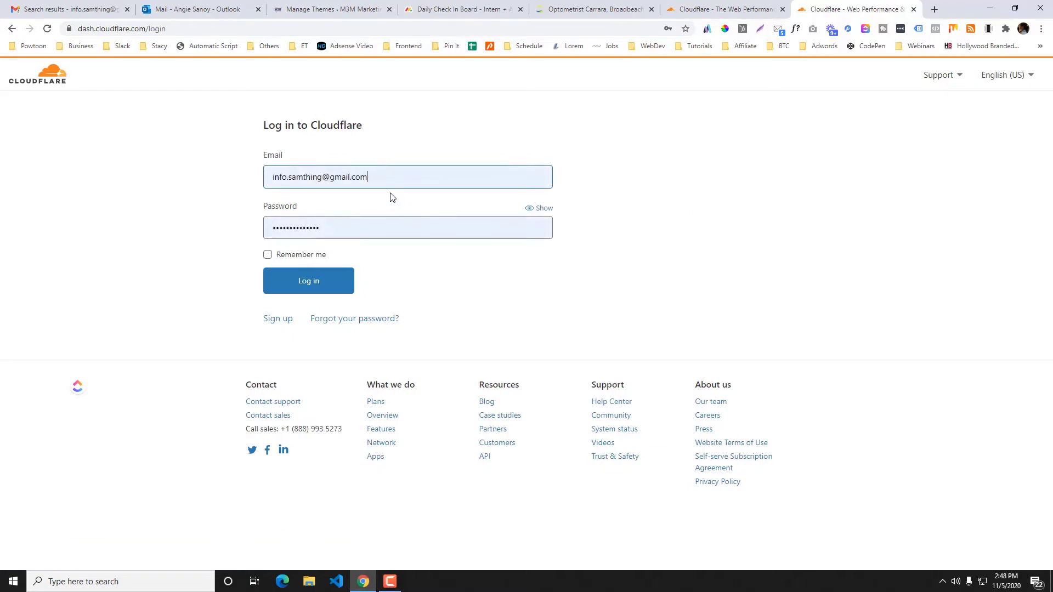
Step: Log in to Cloudflare with the saved credentials and place its dashboard directly beside the eyebiz.net.au website
click(292, 282)
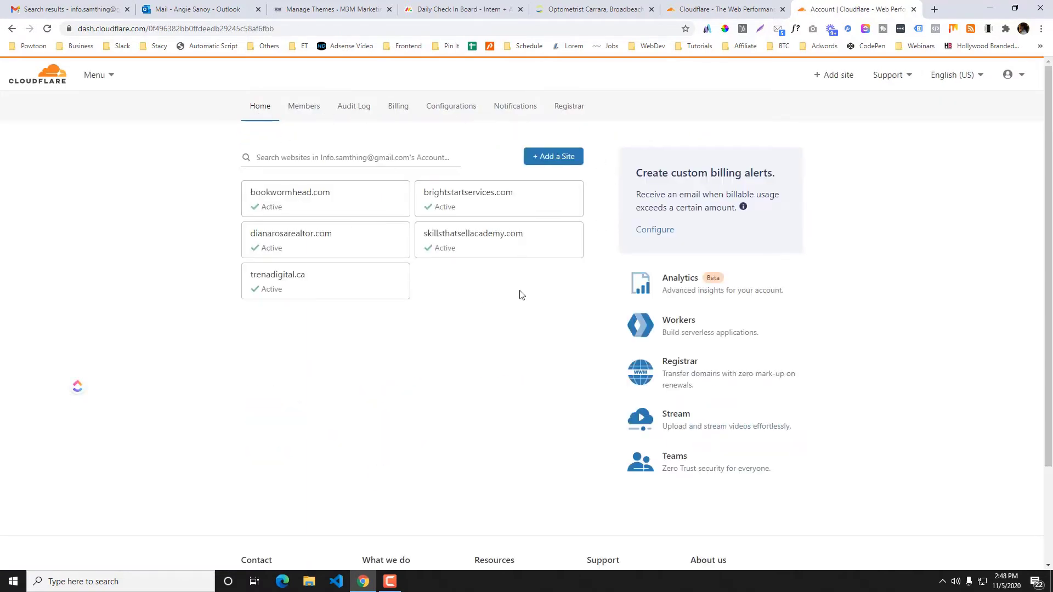
click(600, 10)
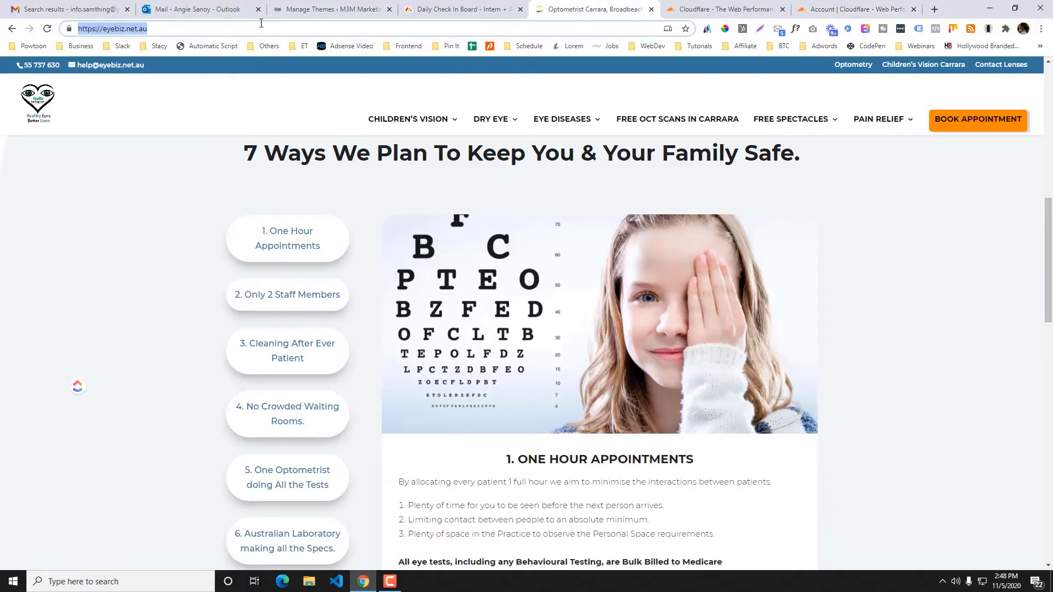
drag(850, 9, 724, 9)
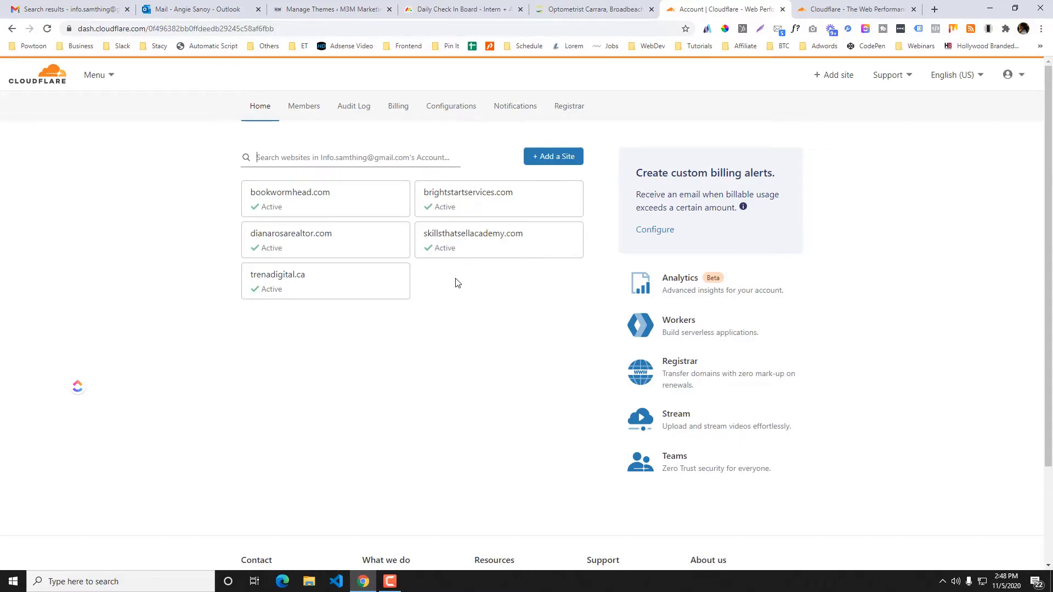
key(ctrl+shift+Tab)
scroll(435, 208, down, 2)
scroll(435, 208, up, 3)
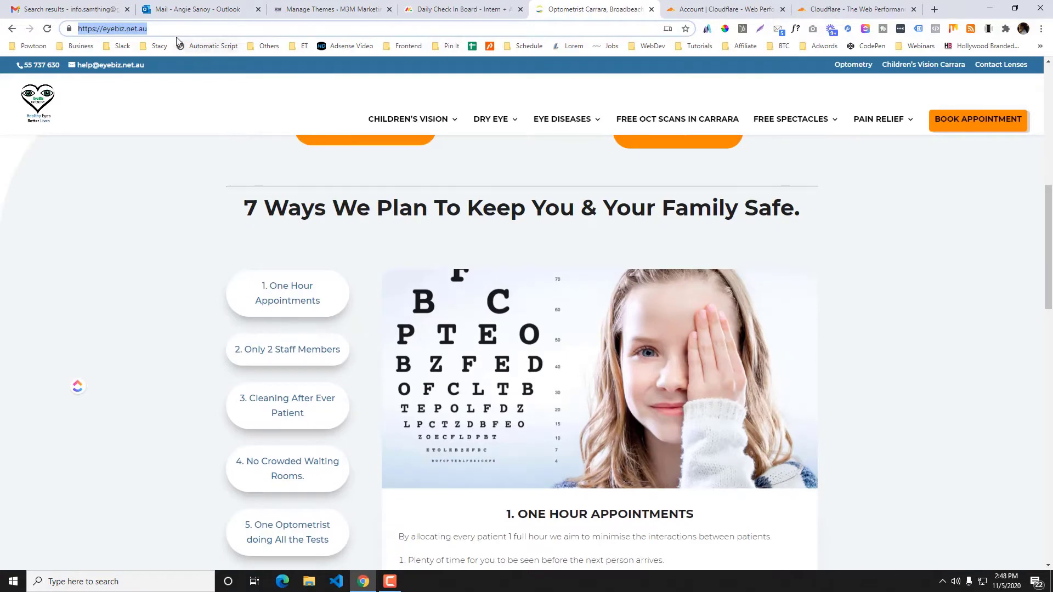
click(696, 8)
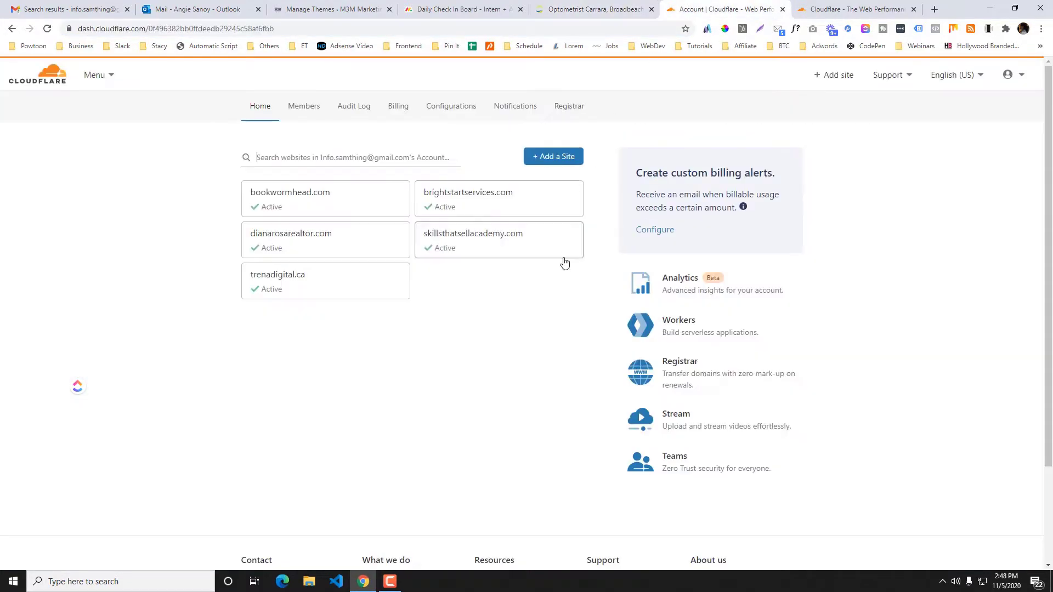
click(554, 159)
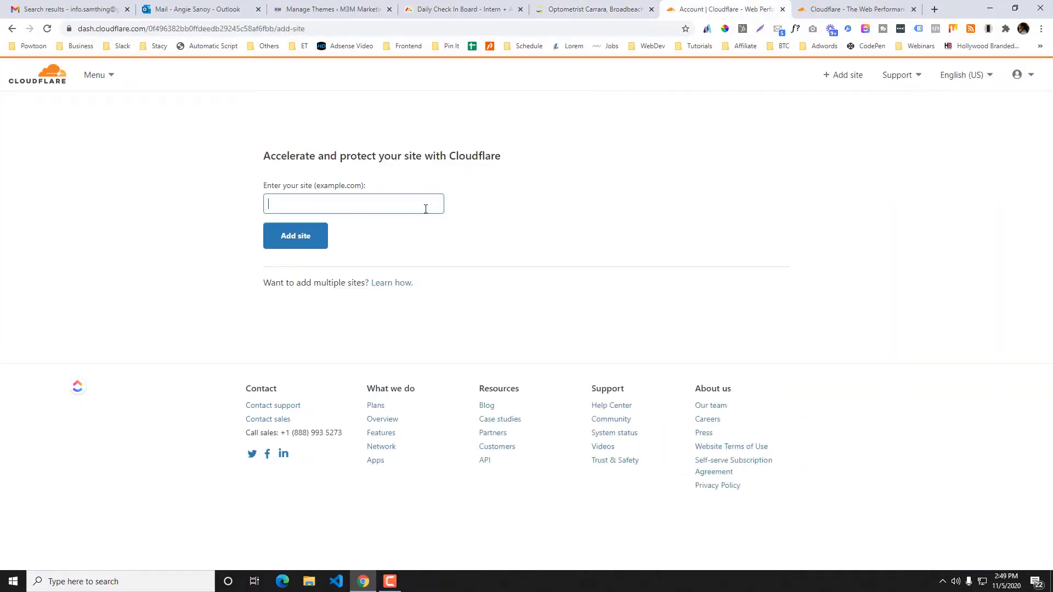
text(https://eyebiz.net.au/)
key(shift+Home)
key(BackSpace)
click(313, 243)
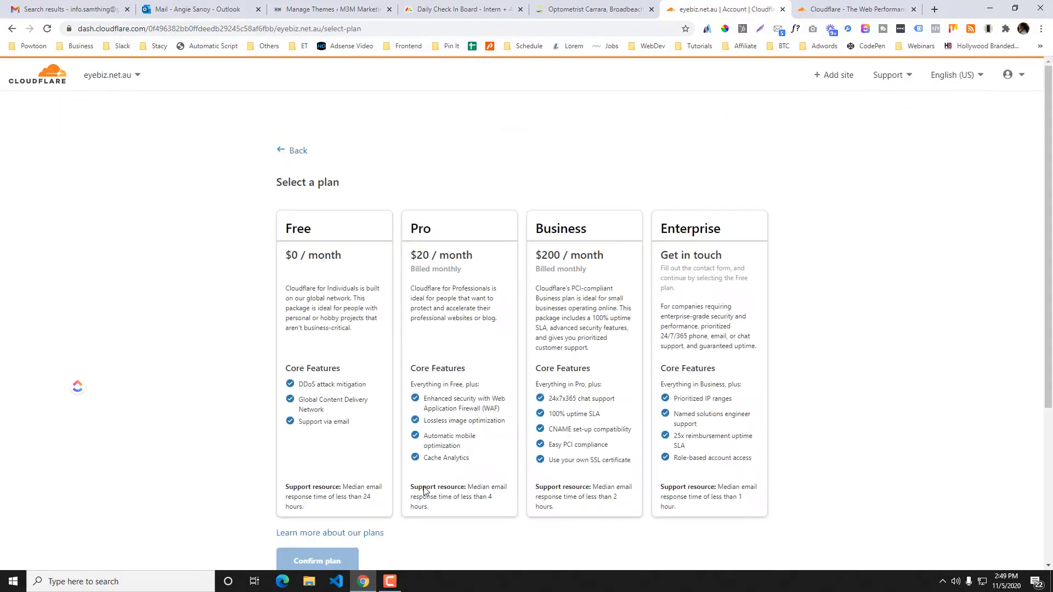
Step: Choose the Free plan at $0 per month for eyebiz.net.au and confirm it
scroll(421, 485, down, 1)
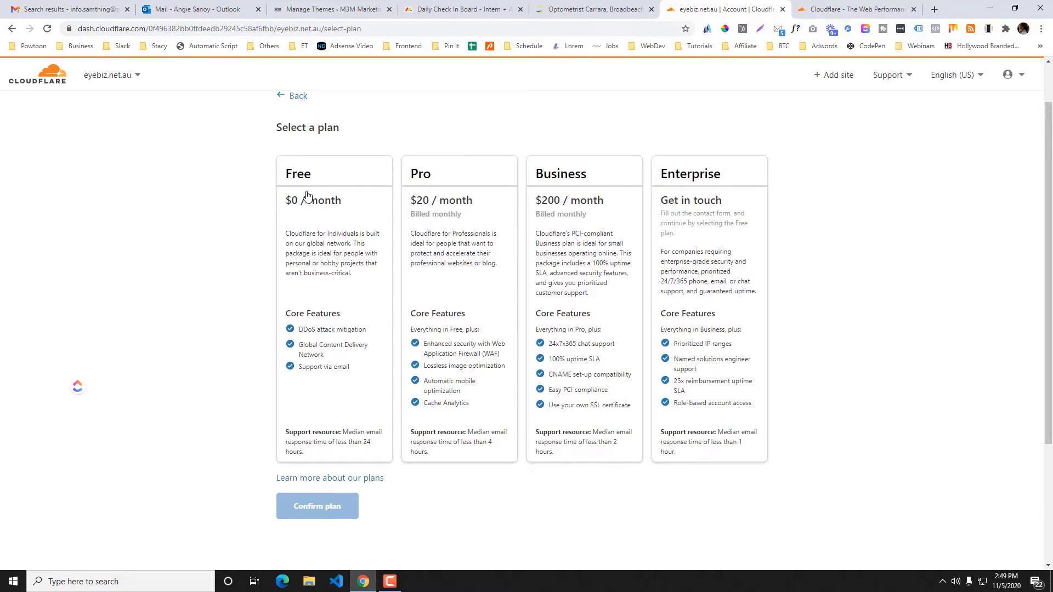
click(345, 285)
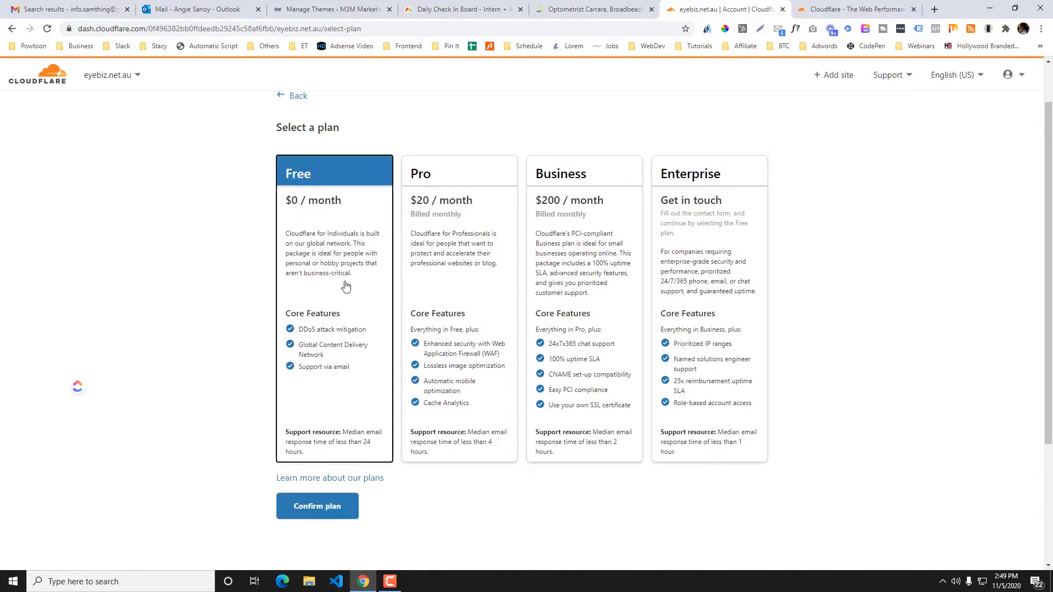
scroll(317, 437, down, 1)
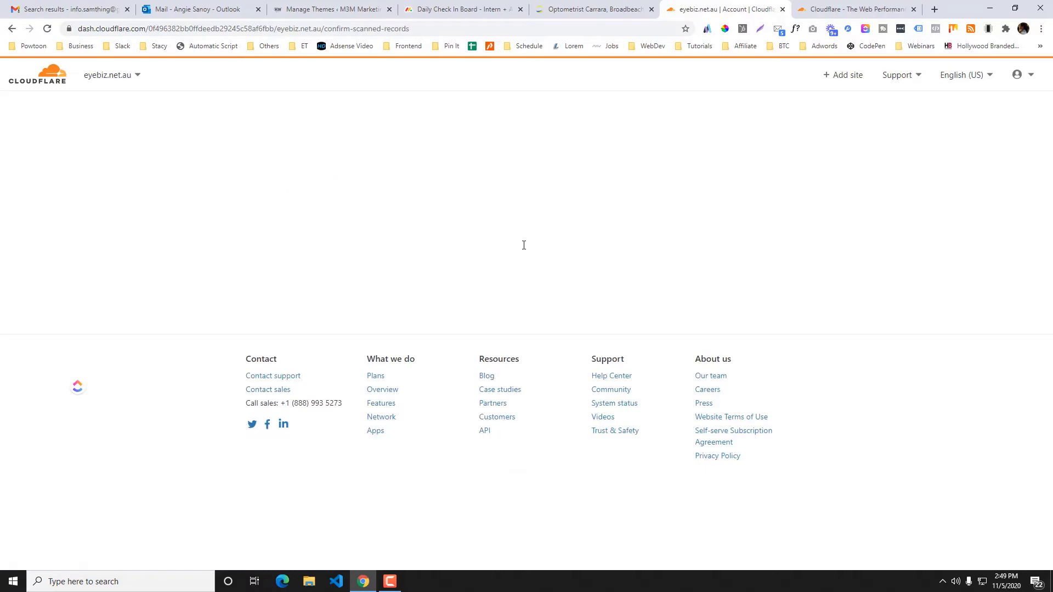
Step: Examine the scanned DNS records for eyebiz.net.au and the instructions on verifying and proxying them
scroll(524, 250, down, 2)
scroll(523, 250, down, 4)
scroll(522, 249, up, 4)
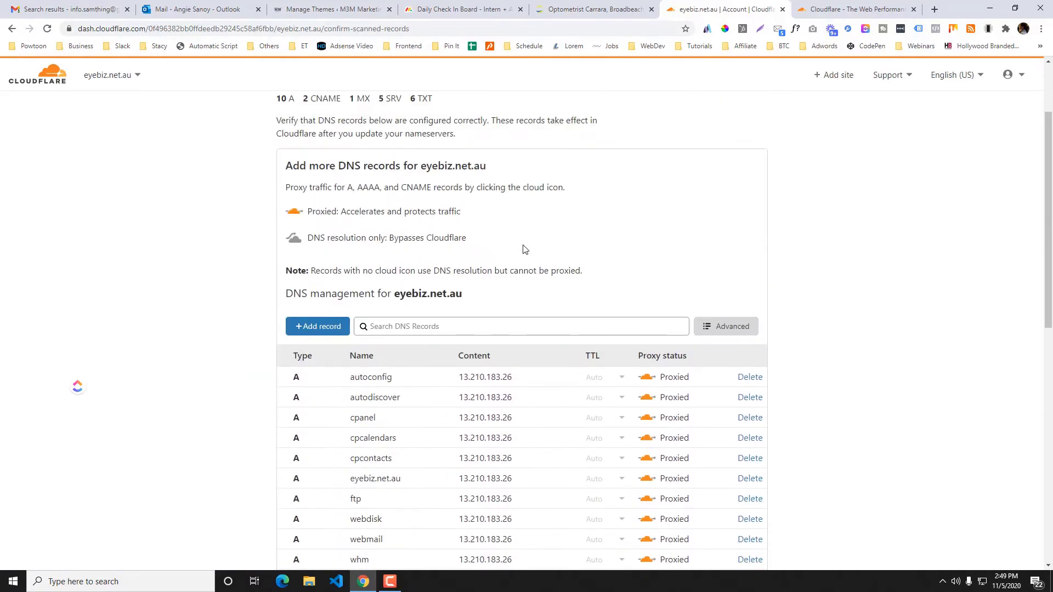
scroll(394, 229, down, 10)
scroll(393, 230, up, 10)
scroll(394, 229, up, 1)
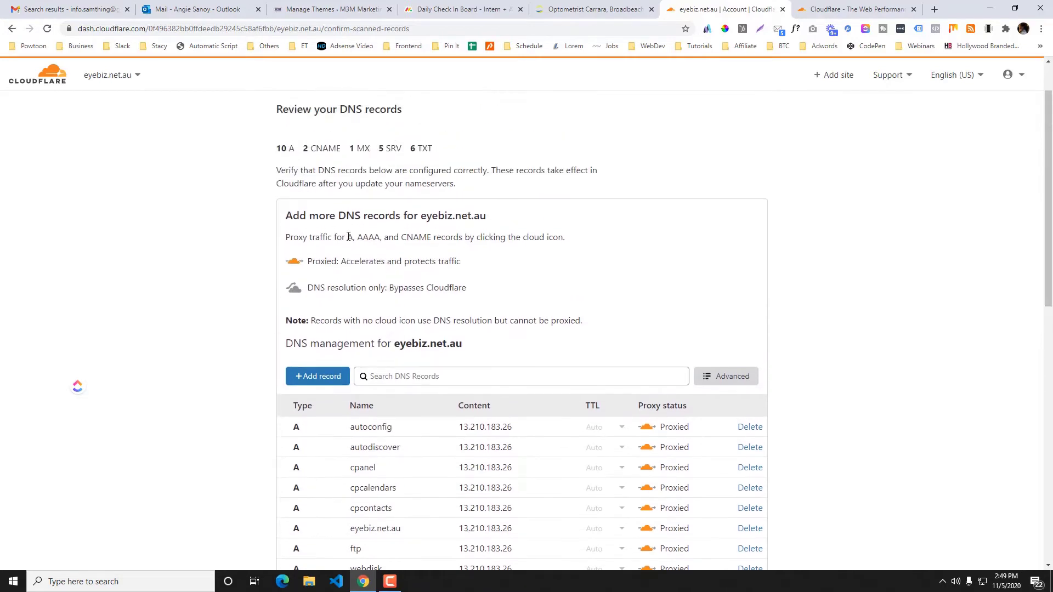
scroll(349, 237, down, 2)
scroll(349, 237, up, 1)
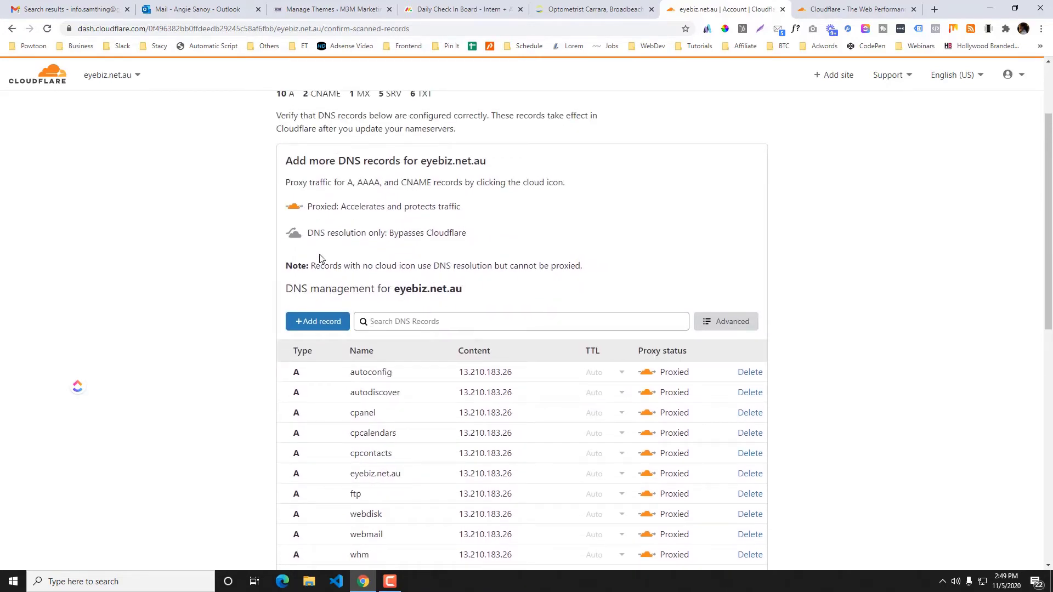
scroll(320, 256, up, 1)
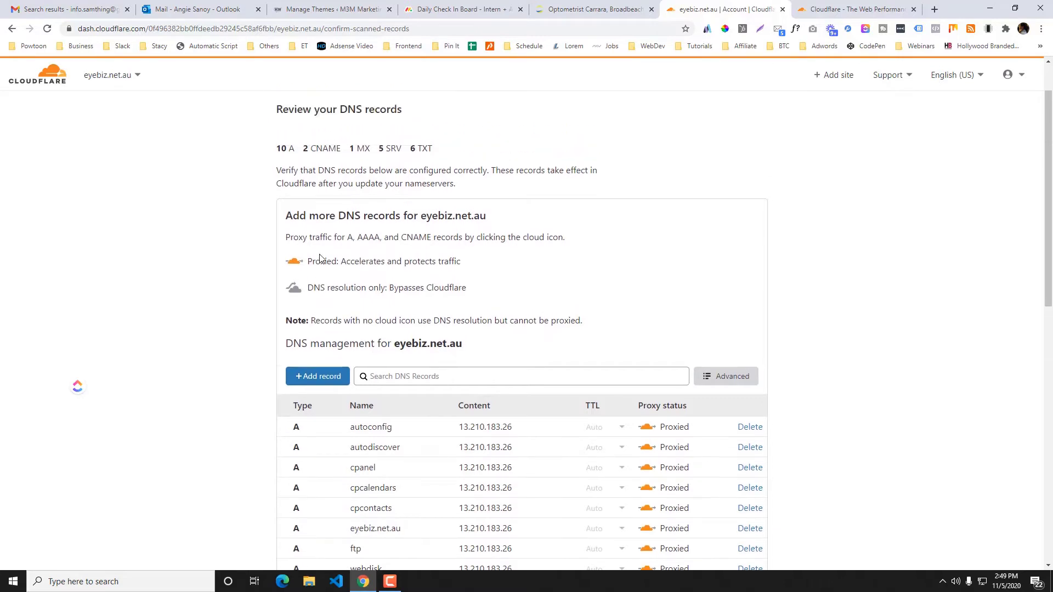
drag(286, 168, 385, 195)
click(289, 170)
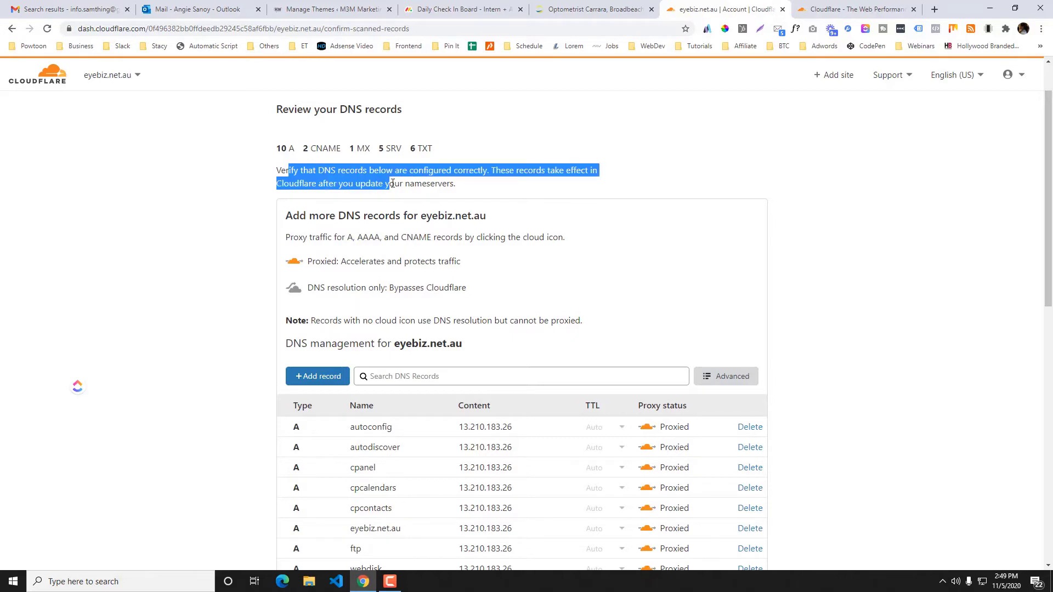
Step: Accept the scanned DNS records as they are and continue to the nameserver change instructions
scroll(386, 196, down, 5)
scroll(387, 199, down, 4)
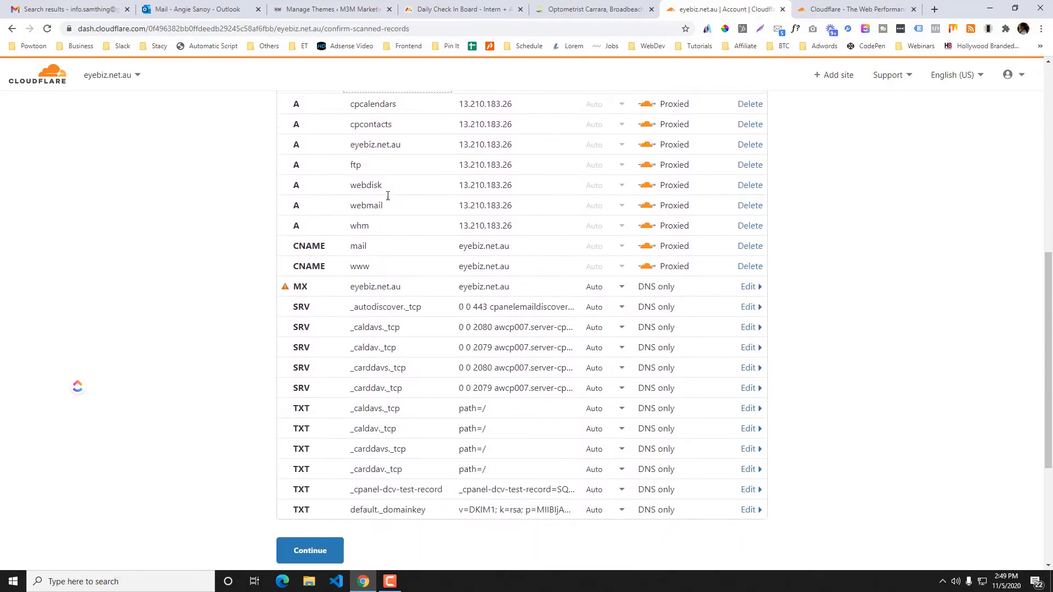
scroll(387, 197, down, 1)
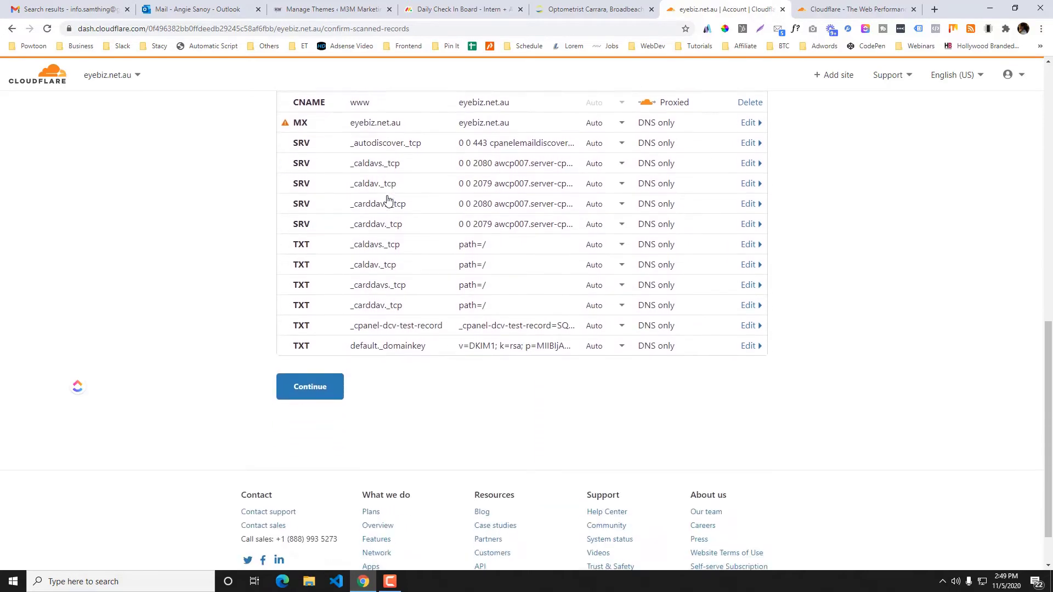
click(308, 391)
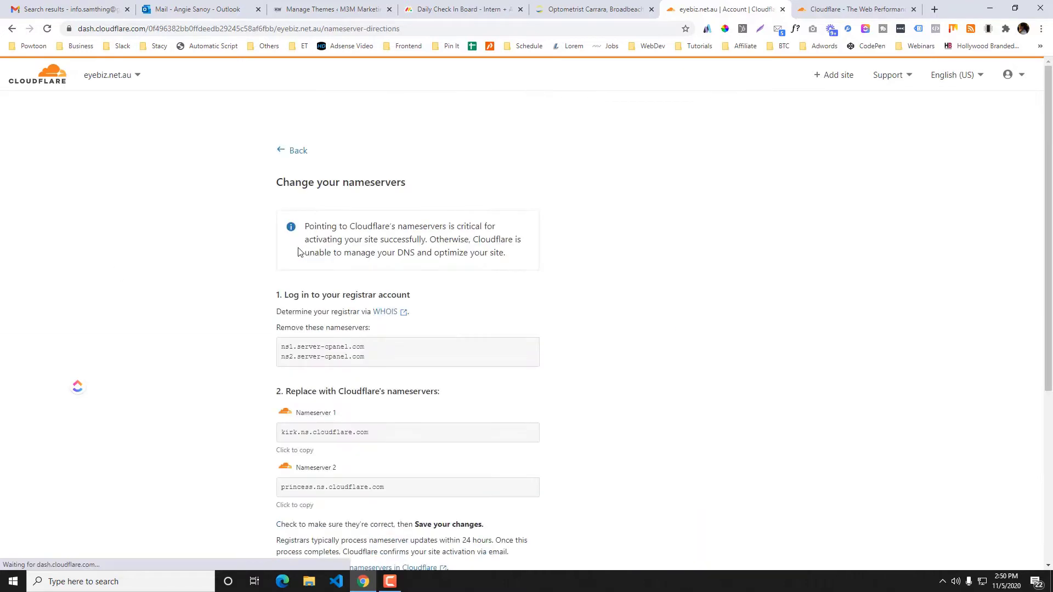
Step: Examine which nameservers must be removed at the registrar and which two Cloudflare nameservers replace them
scroll(216, 240, down, 3)
triple_click(301, 186)
drag(385, 204, 273, 177)
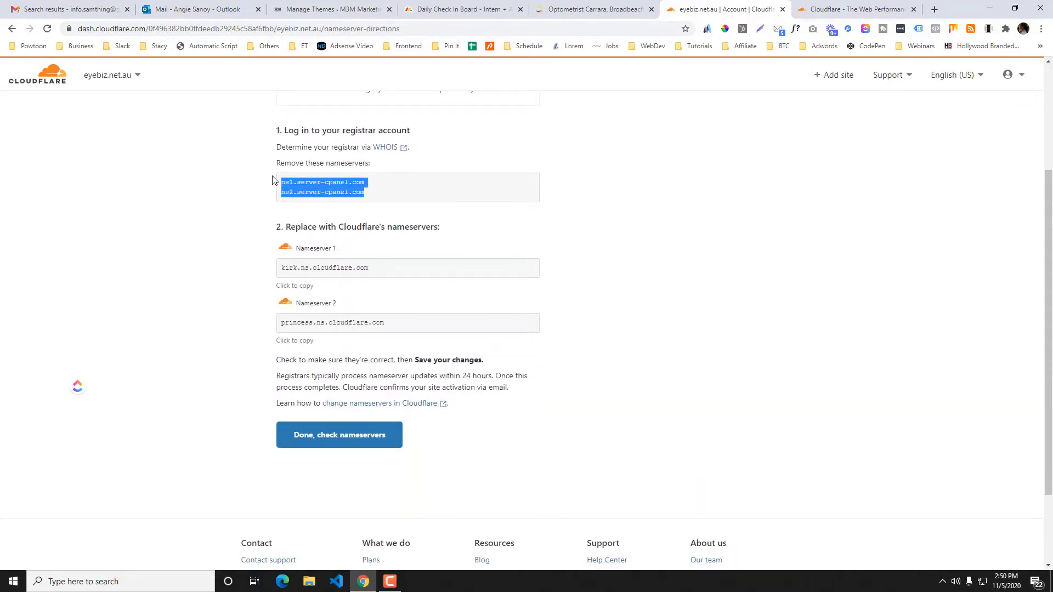
drag(382, 191, 274, 187)
click(335, 269)
click(348, 268)
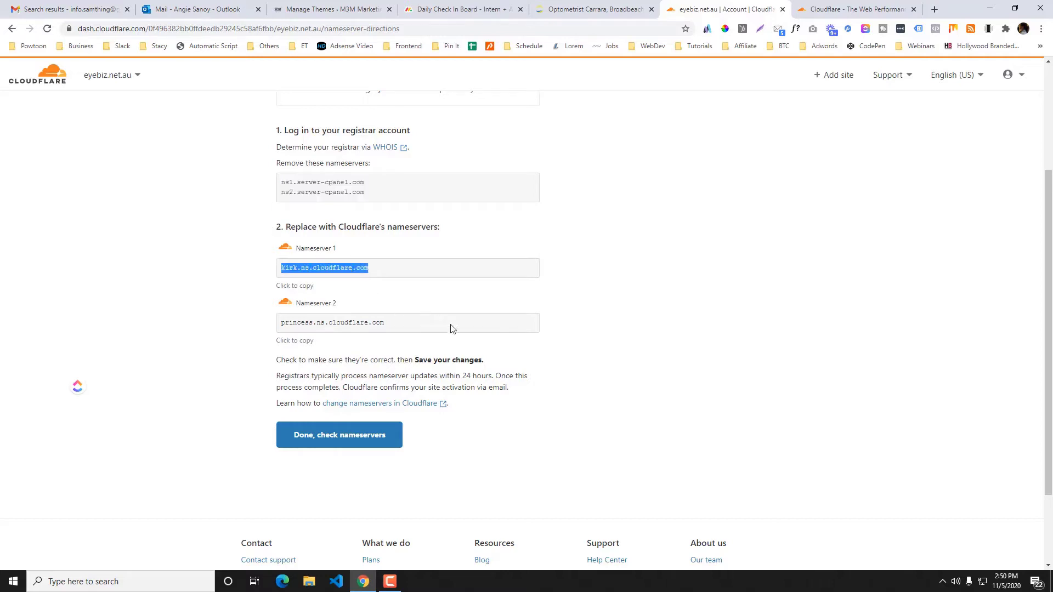
click(377, 322)
click(365, 268)
drag(360, 344, 321, 325)
Step: Open a new browser page just before the eyebiz.net.au website and search Google for "negistery"
click(590, 10)
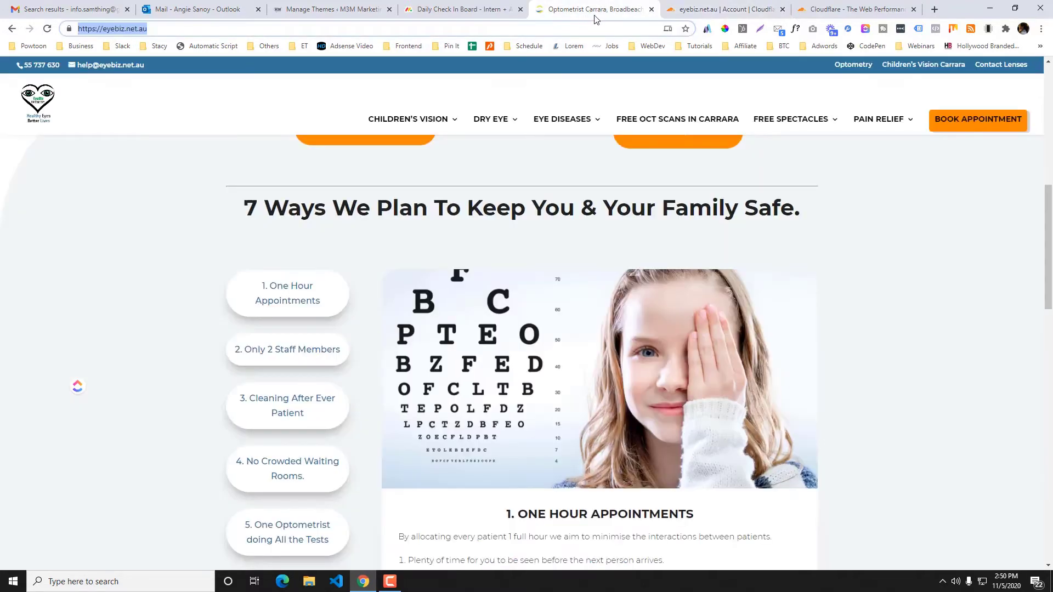
click(934, 9)
drag(884, 7, 538, 7)
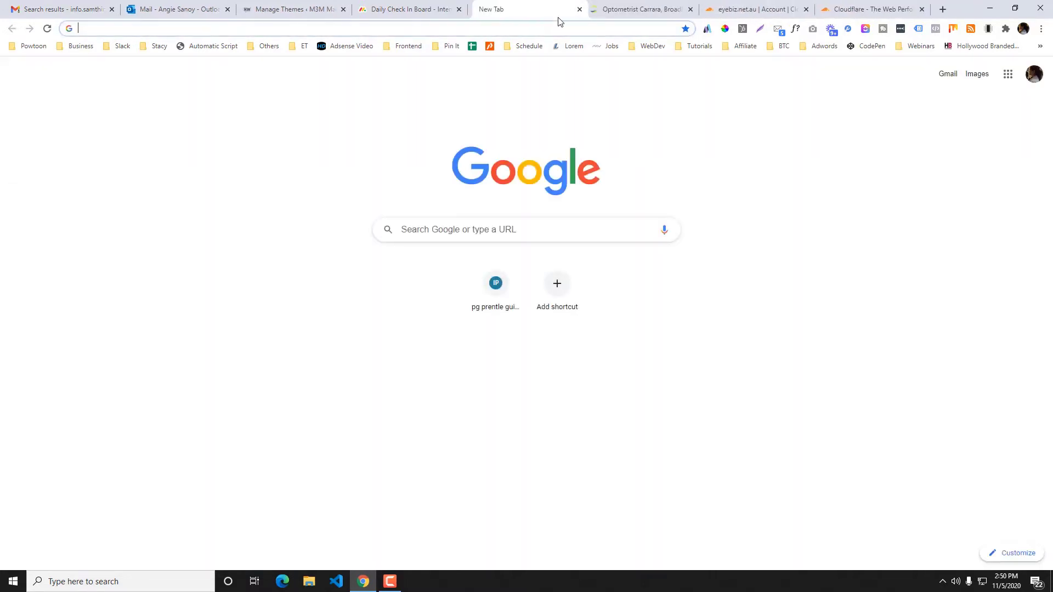
click(549, 27)
text(neg)
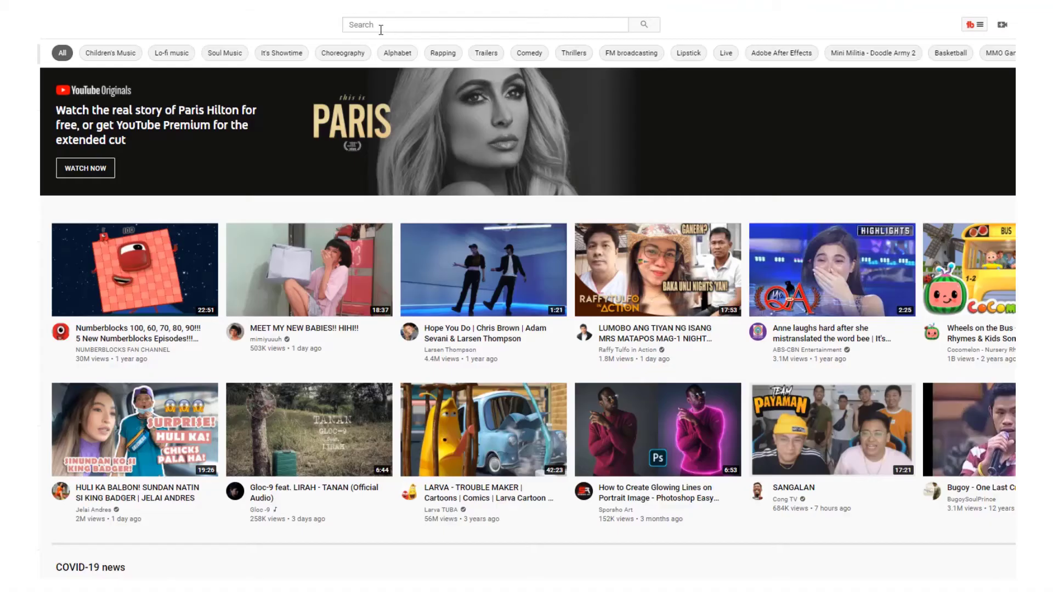
click(381, 28)
text(bookwormhead)
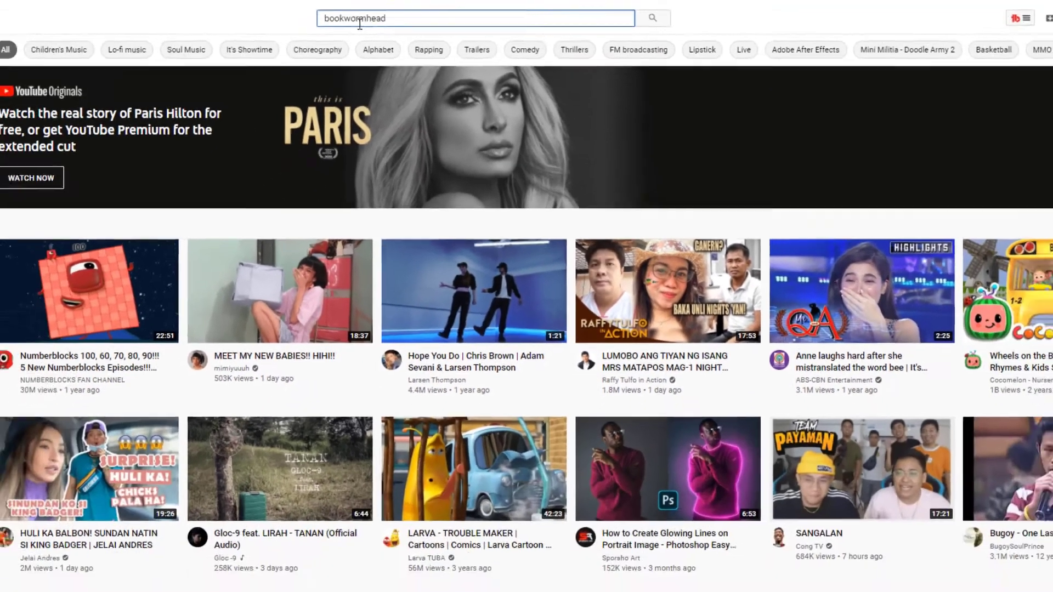
key(Return)
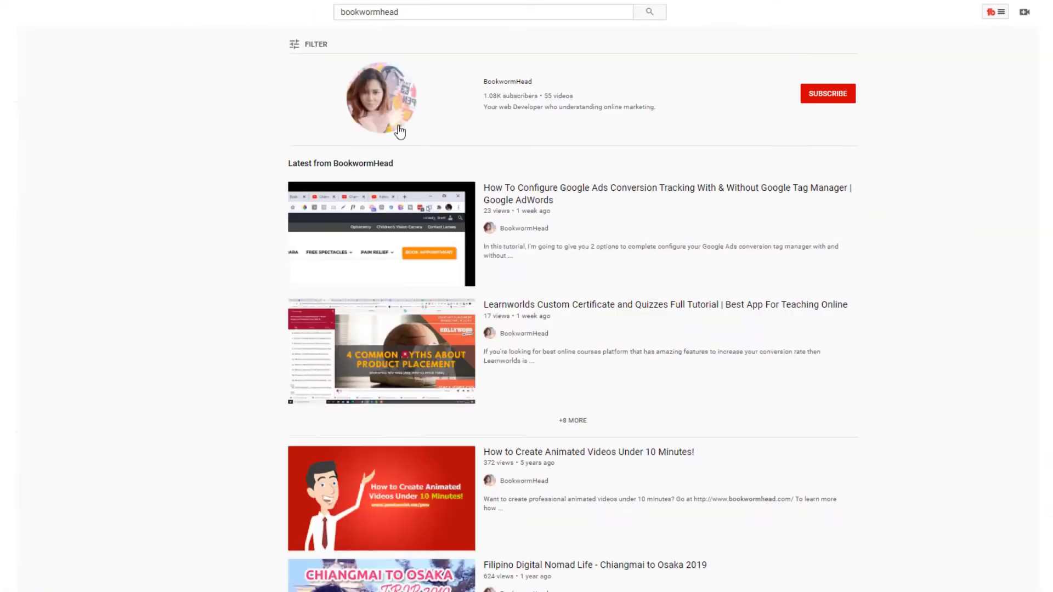
click(743, 70)
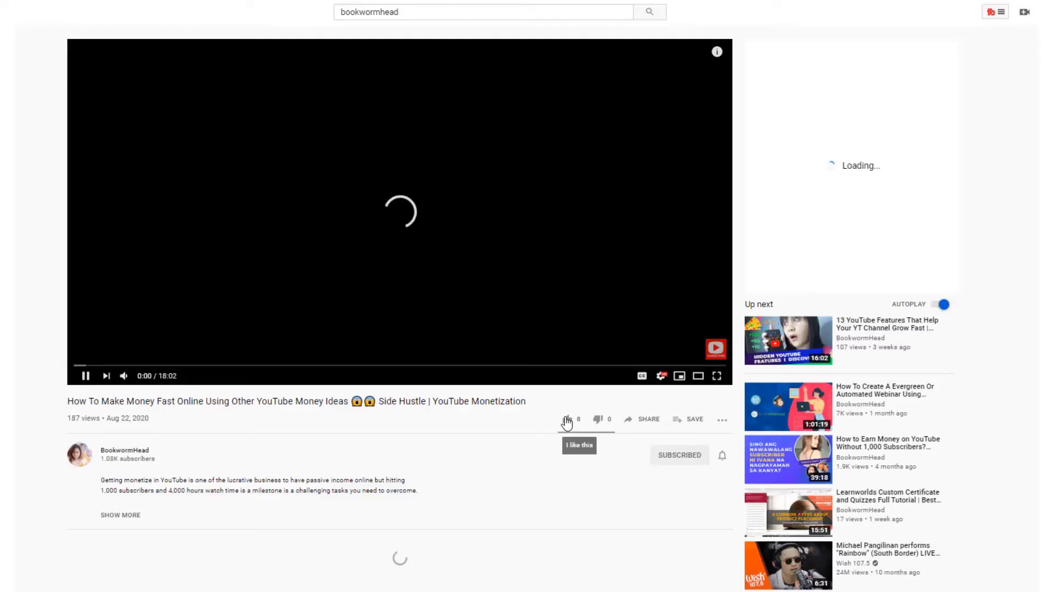
click(567, 420)
click(722, 456)
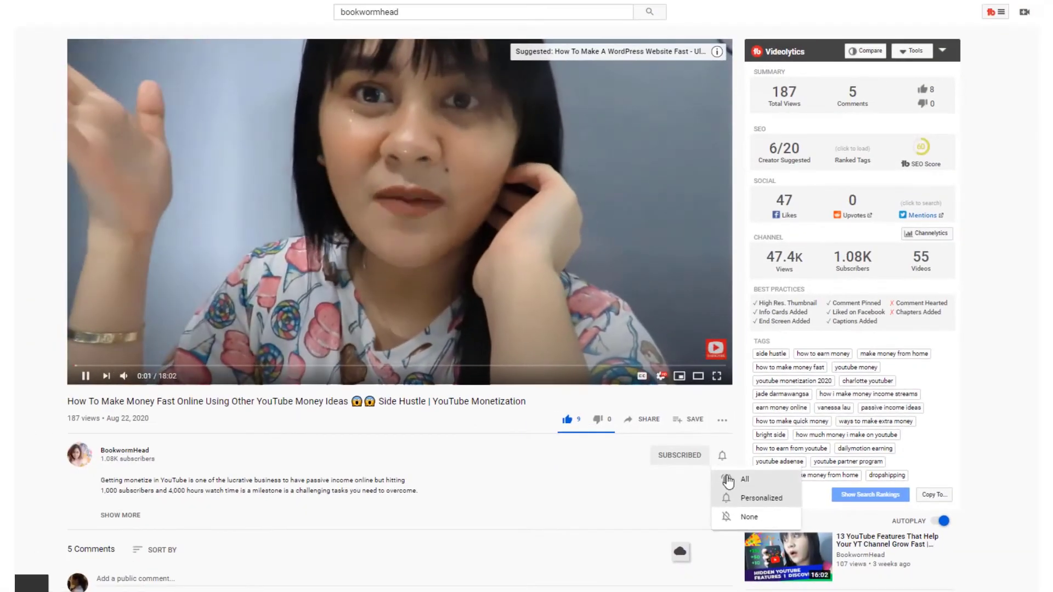
click(877, 540)
scroll(536, 487, down, 3)
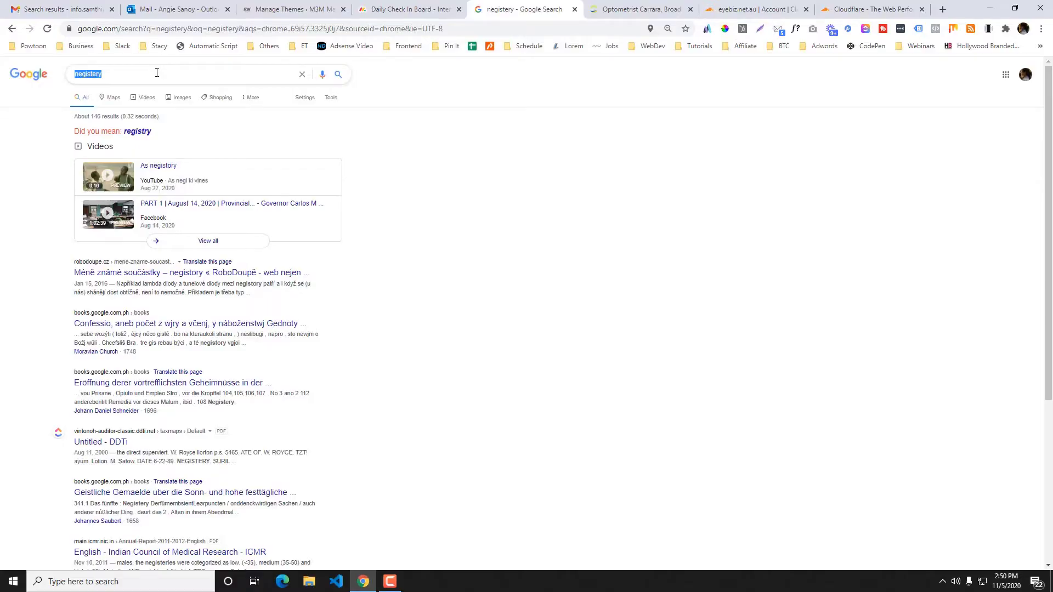
Step: Search Google for "negistry" and open the Netregistry registrar website, netregistry.com.au
text(ne)
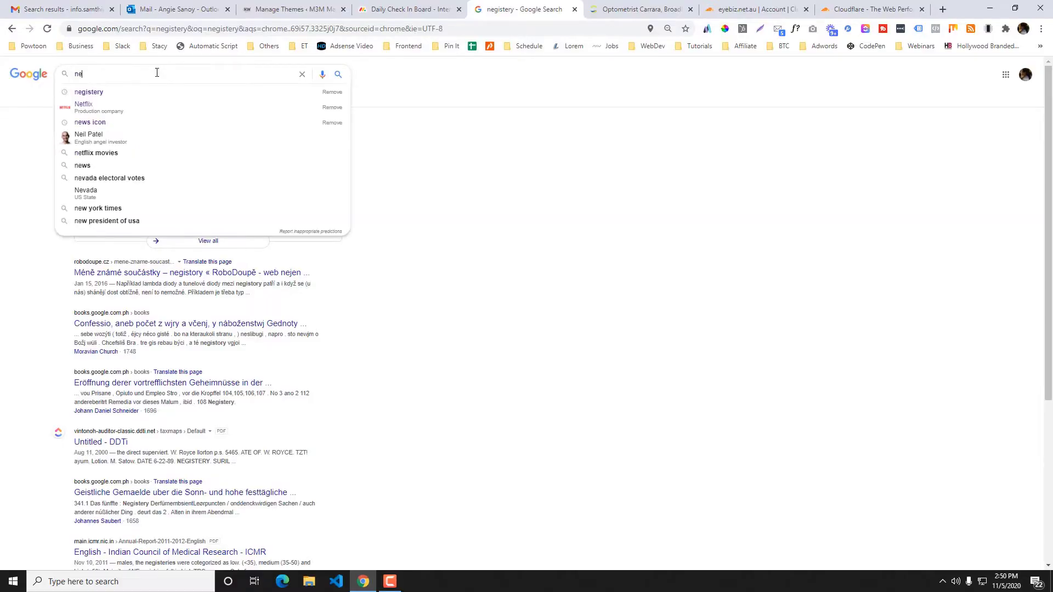
text(gistry)
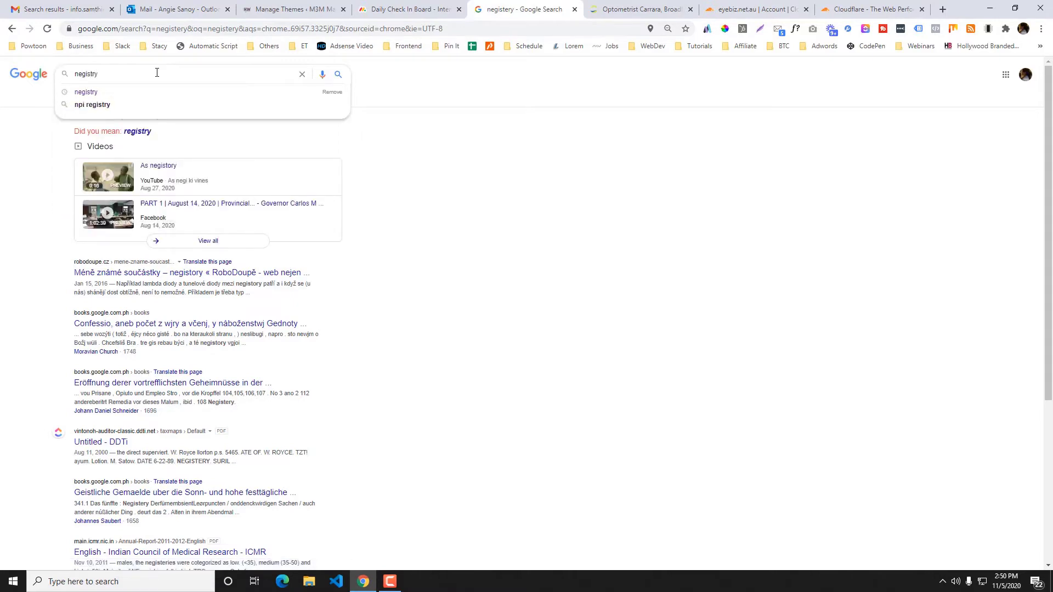
key(Return)
click(115, 172)
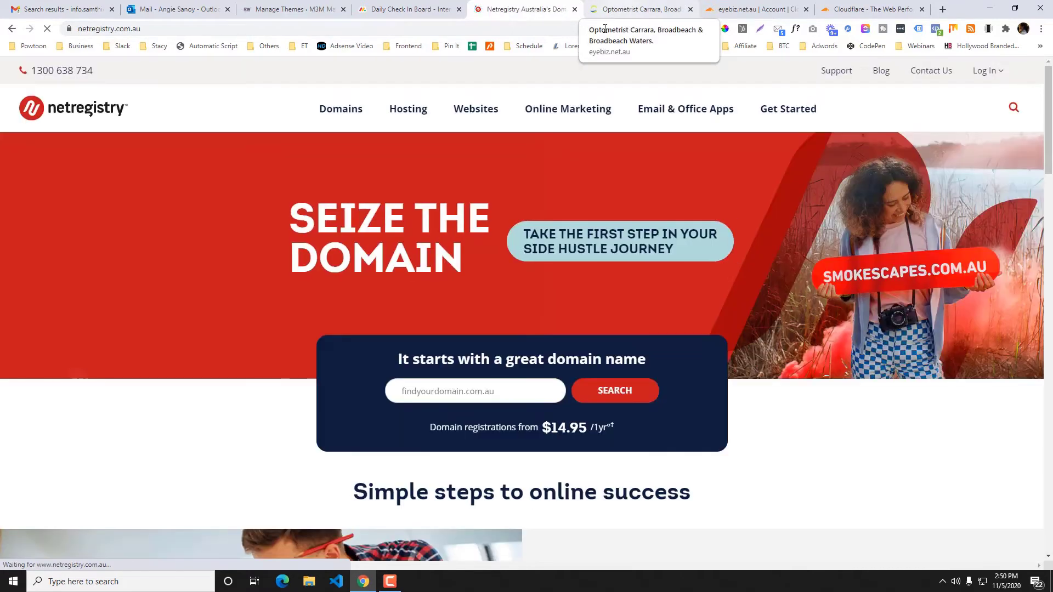
Step: Log in to the Netregistry console with the saved account reference and password
click(979, 71)
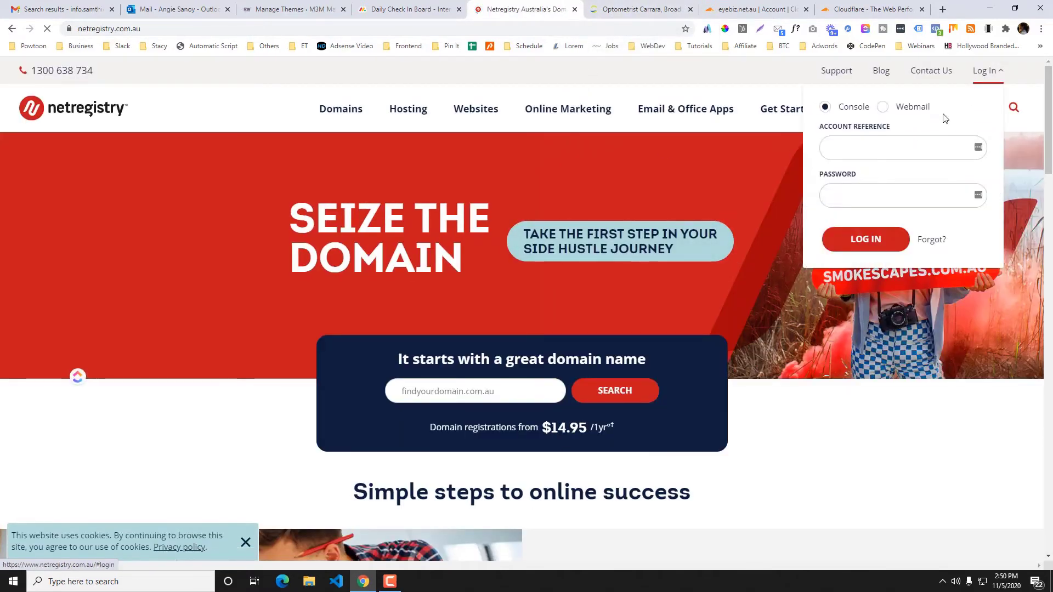
click(878, 142)
click(861, 179)
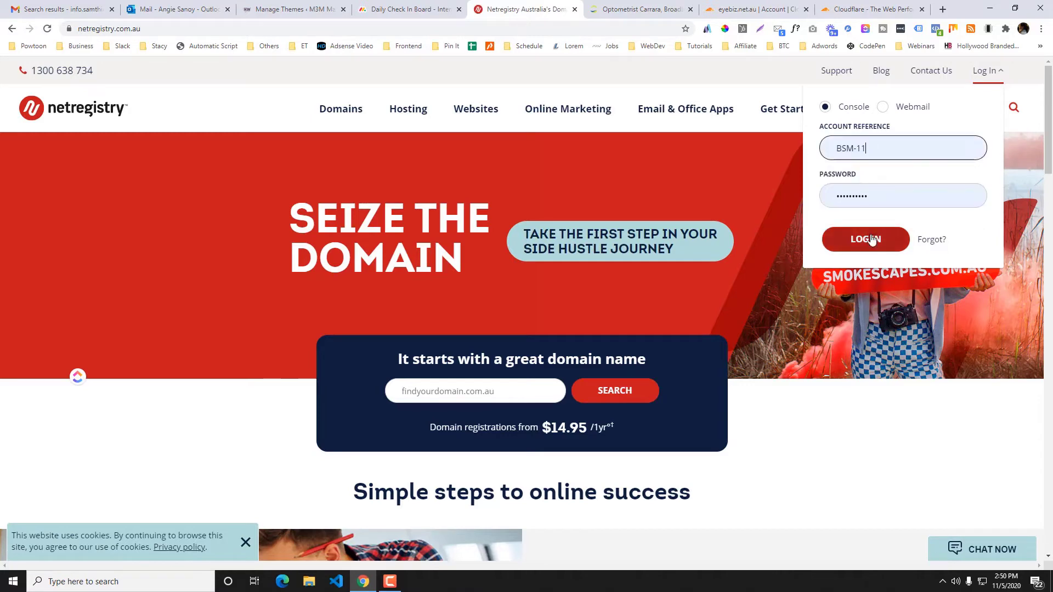
click(871, 236)
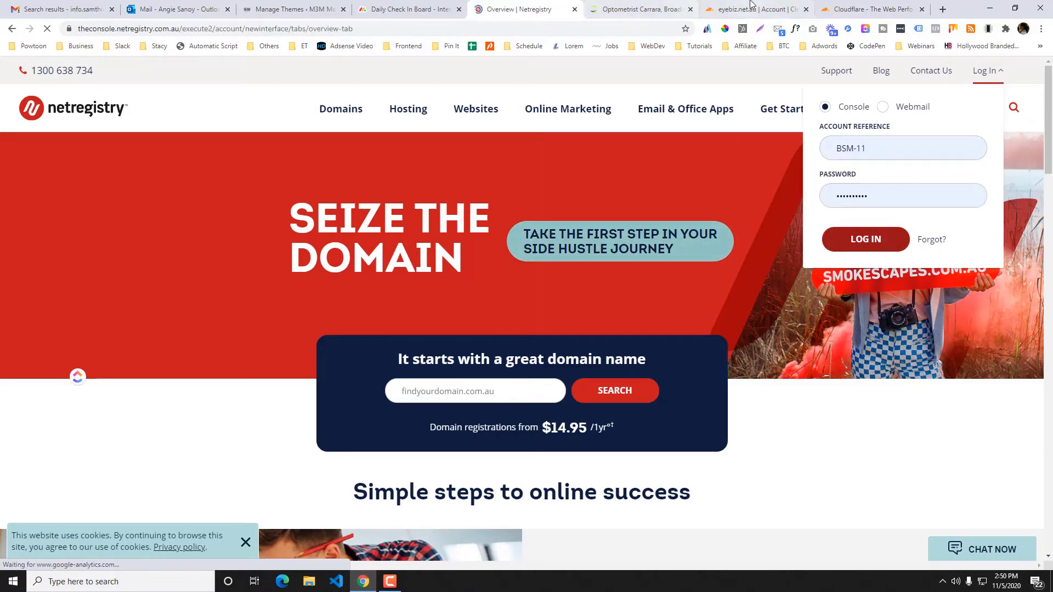
Step: Place the Cloudflare page directly after the Netregistry page and copy its first nameserver, kirk.ns.cloudflare.com
drag(751, 4, 636, 6)
drag(373, 269, 285, 267)
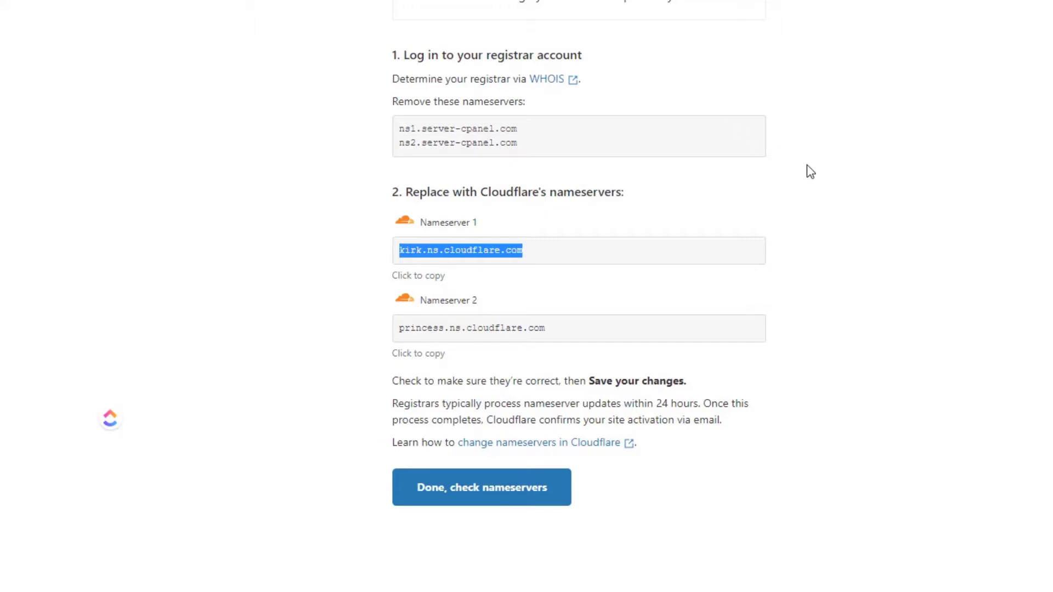
scroll(808, 167, up, 4)
scroll(807, 168, down, 6)
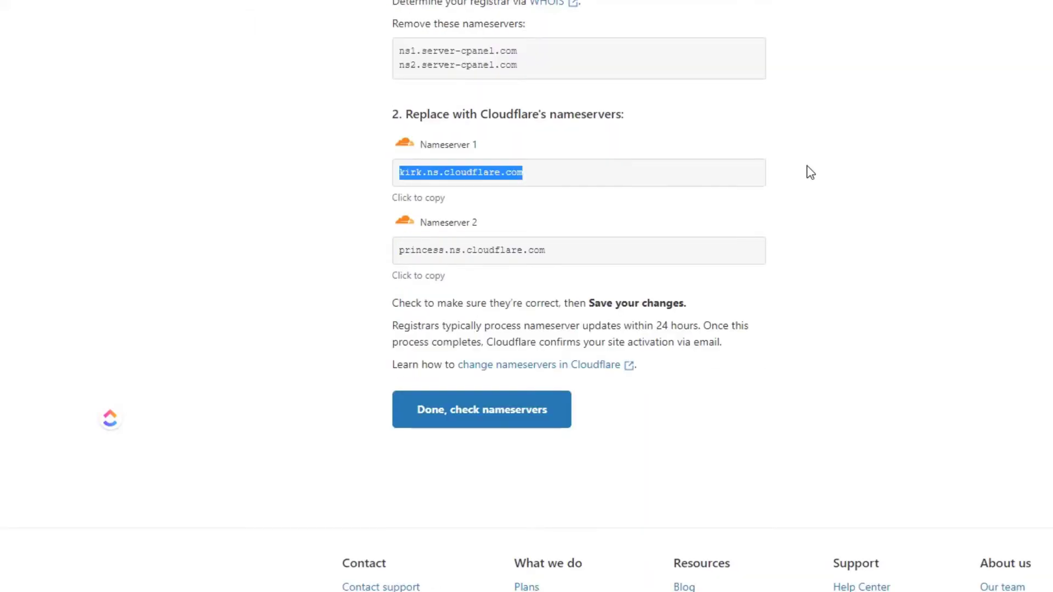
scroll(810, 172, up, 1)
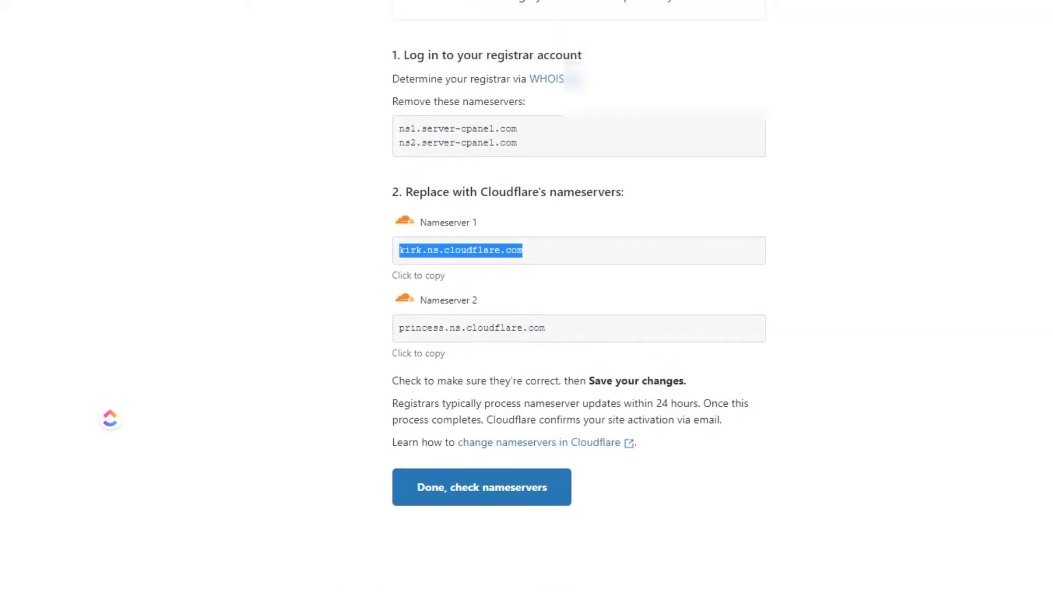
Step: Open the domain delegation settings for eyebiz.net.au in the Netregistry console
click(515, 9)
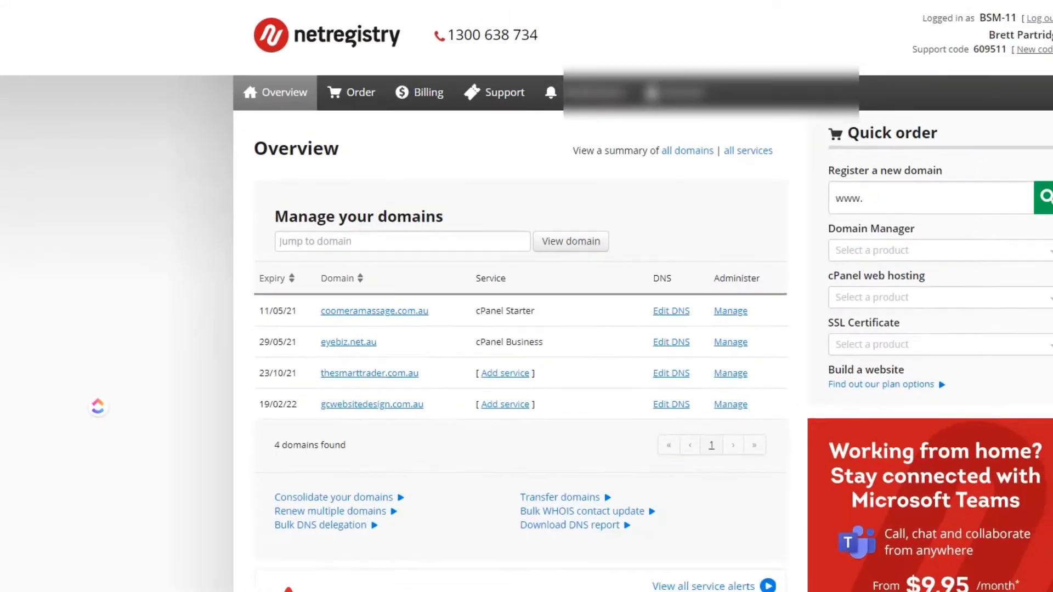
scroll(475, 200, down, 2)
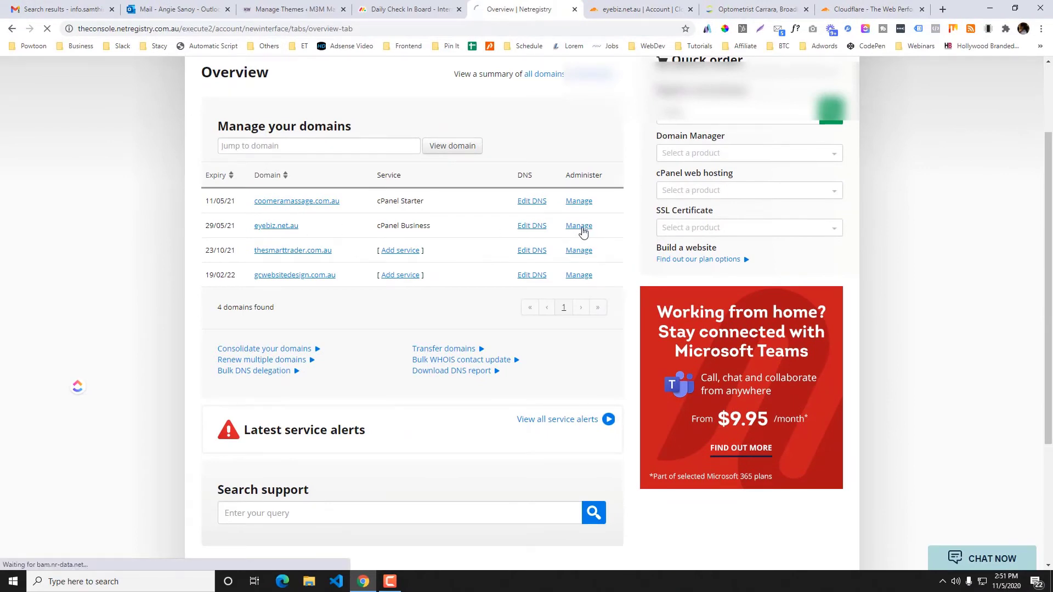
click(586, 230)
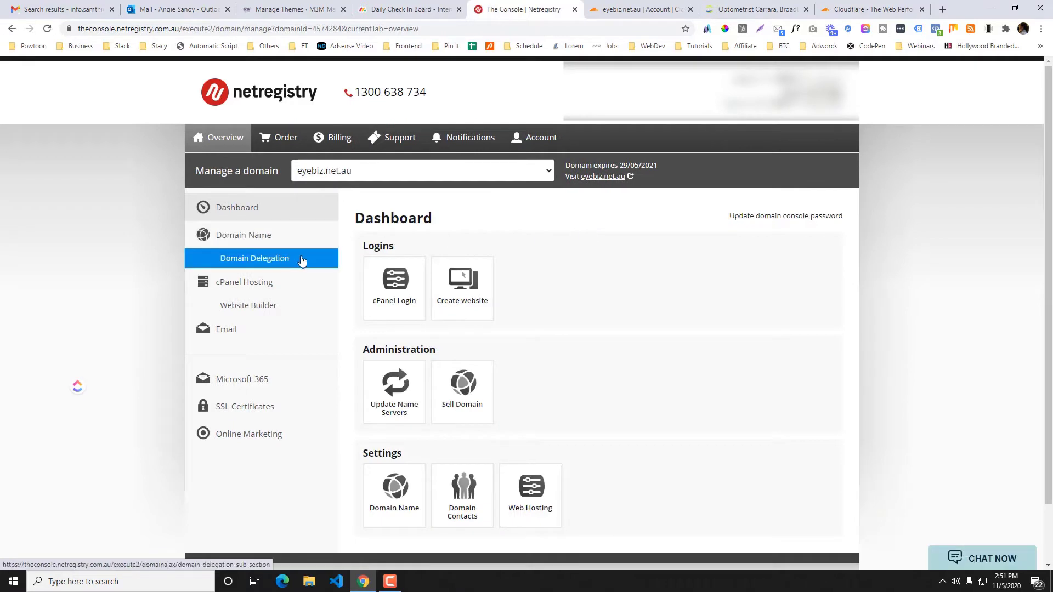
click(283, 261)
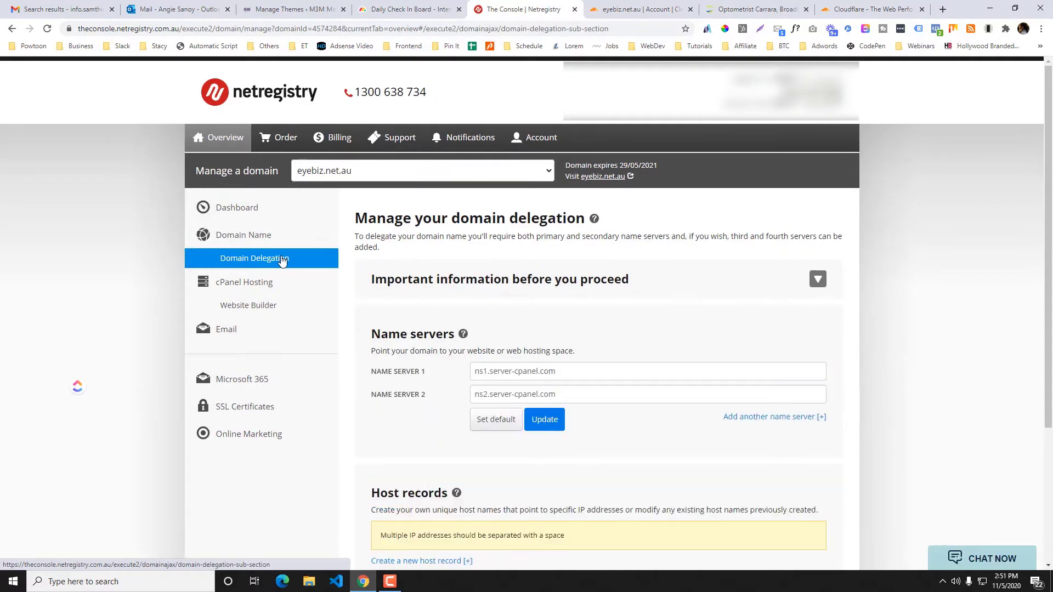
scroll(282, 261, down, 1)
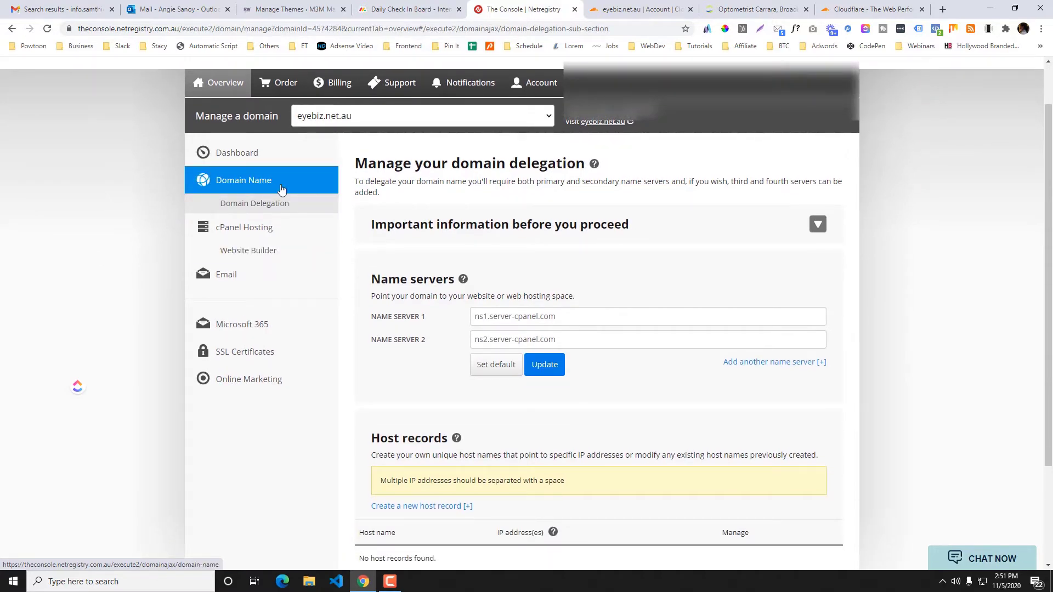
scroll(282, 189, up, 1)
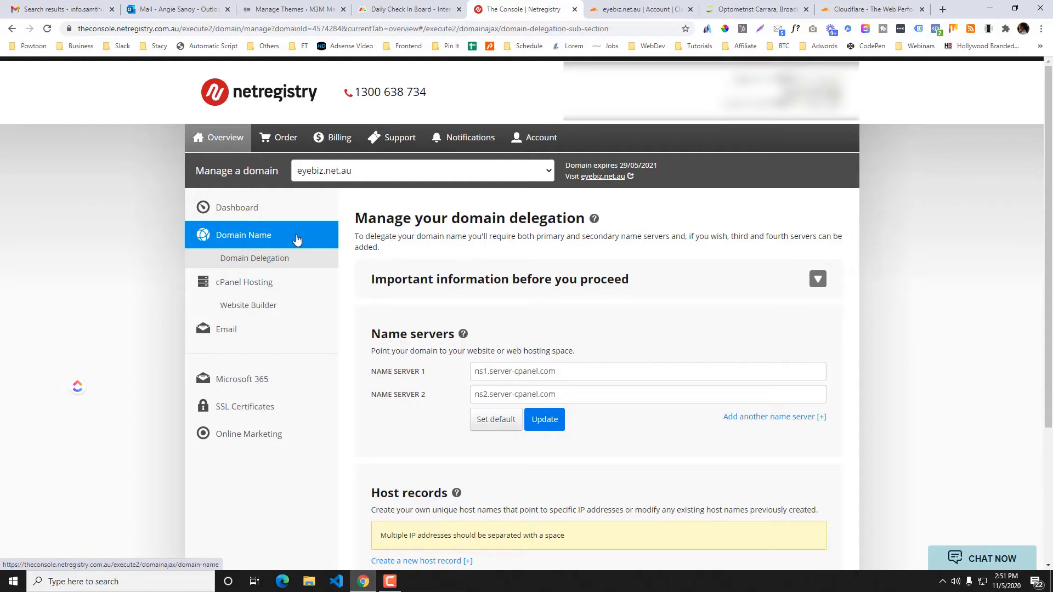
click(294, 259)
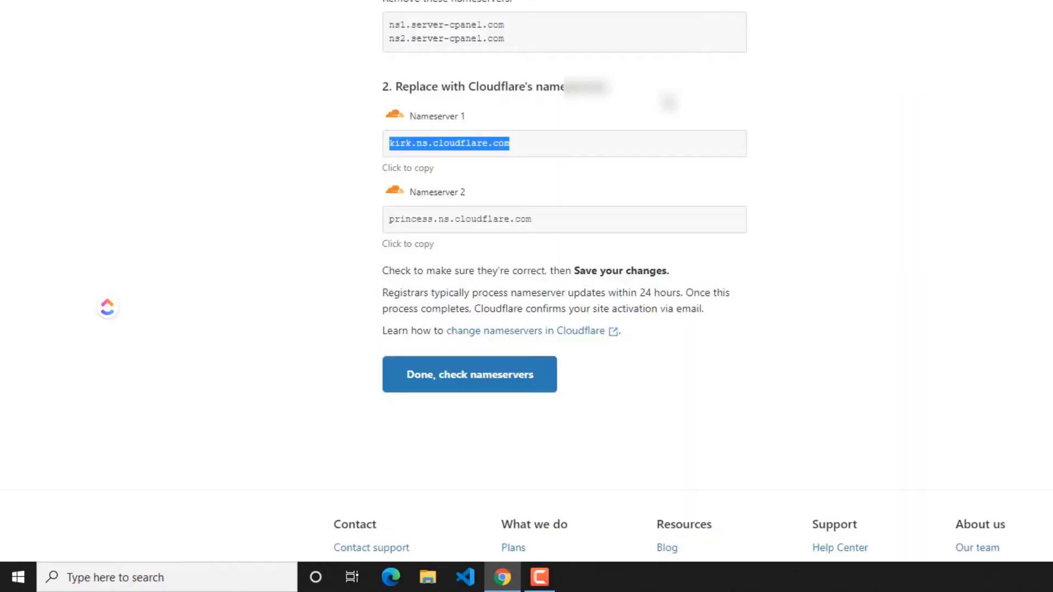
Step: Replace Name Server 1 of eyebiz.net.au with kirk.ns.cloudflare.com
scroll(668, 102, up, 3)
scroll(666, 105, down, 2)
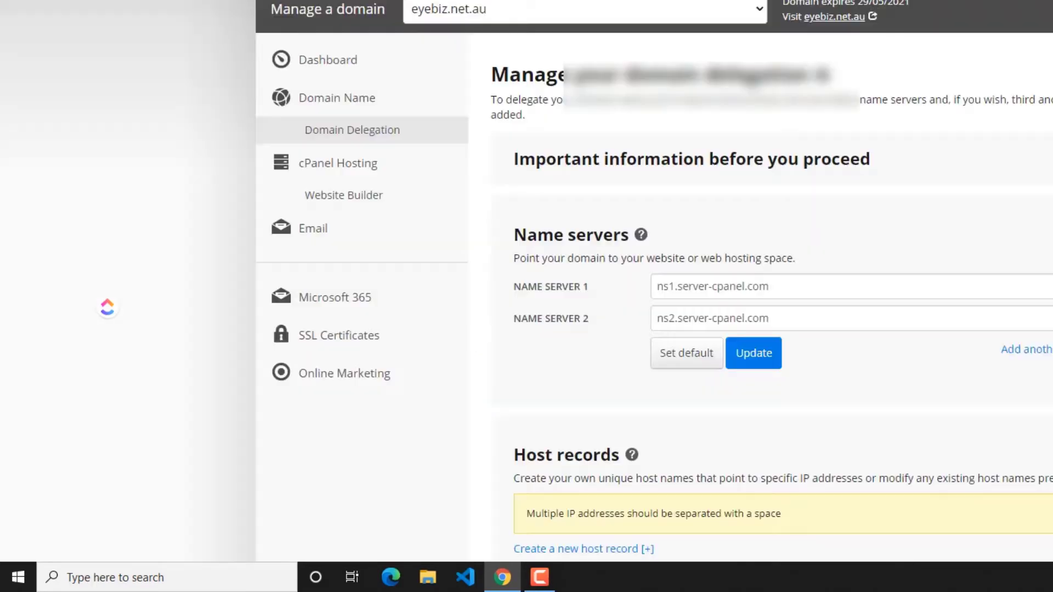
triple_click(788, 284)
text(kirk.ns.cloudflare.com)
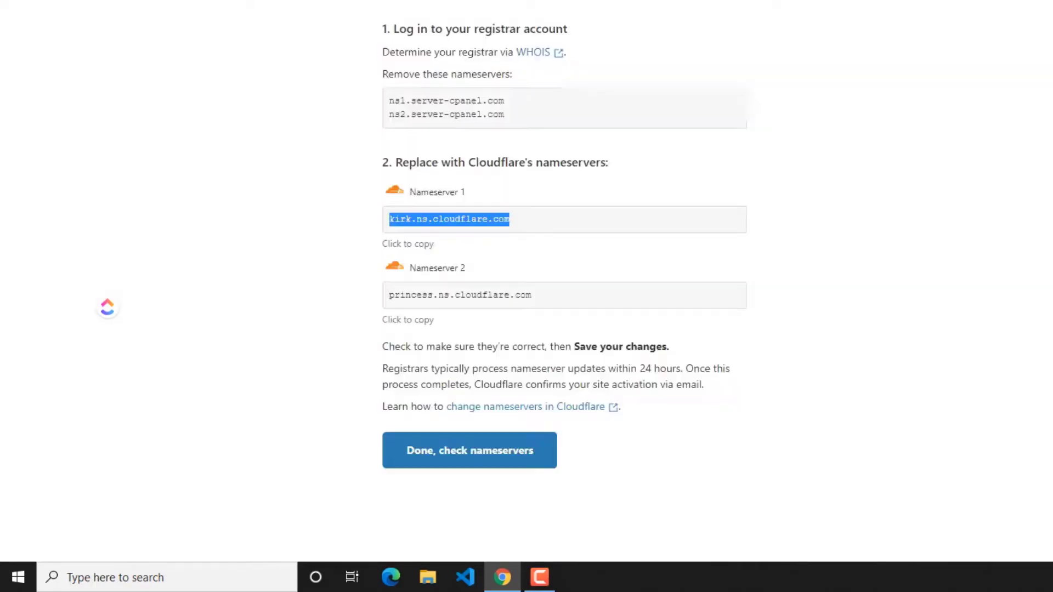
Step: Replace Name Server 2 with Cloudflare's second nameserver, princess.ns.cloudflare.com, and update the domain's name servers
drag(541, 297, 403, 294)
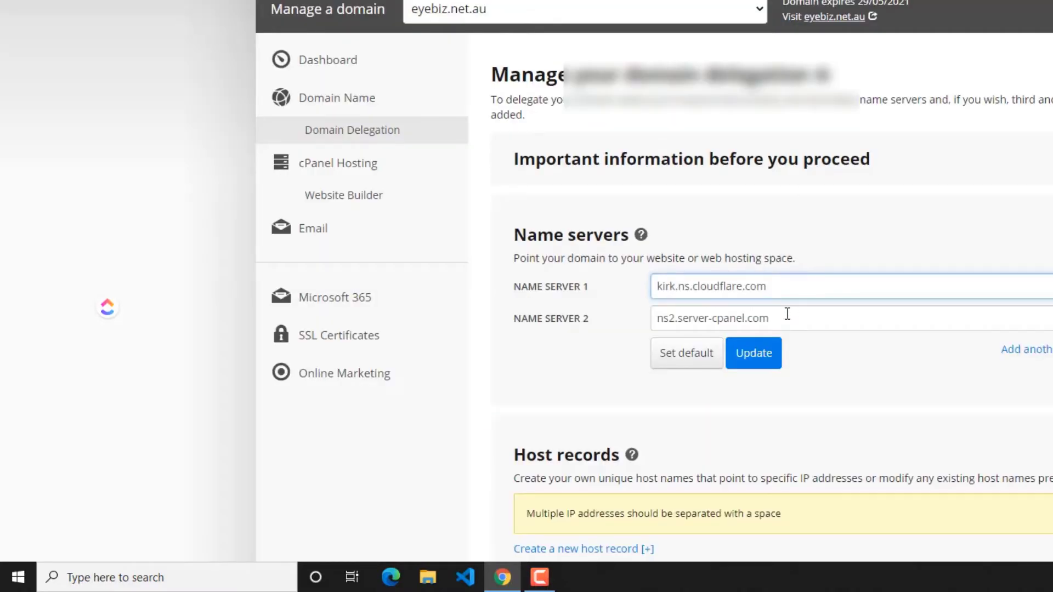
triple_click(787, 314)
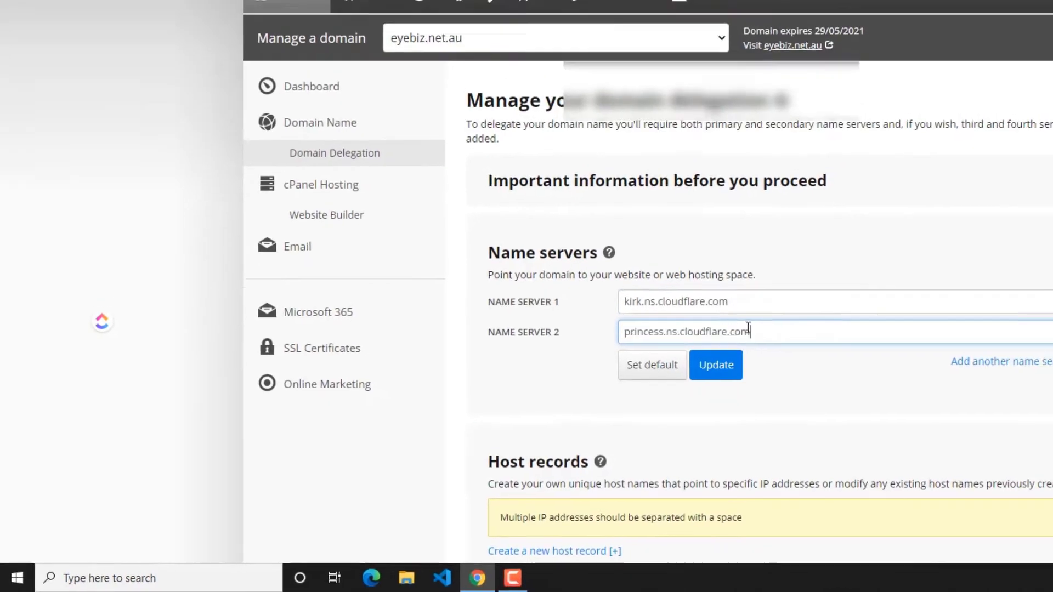
text(princess.ns.cloudflare.com)
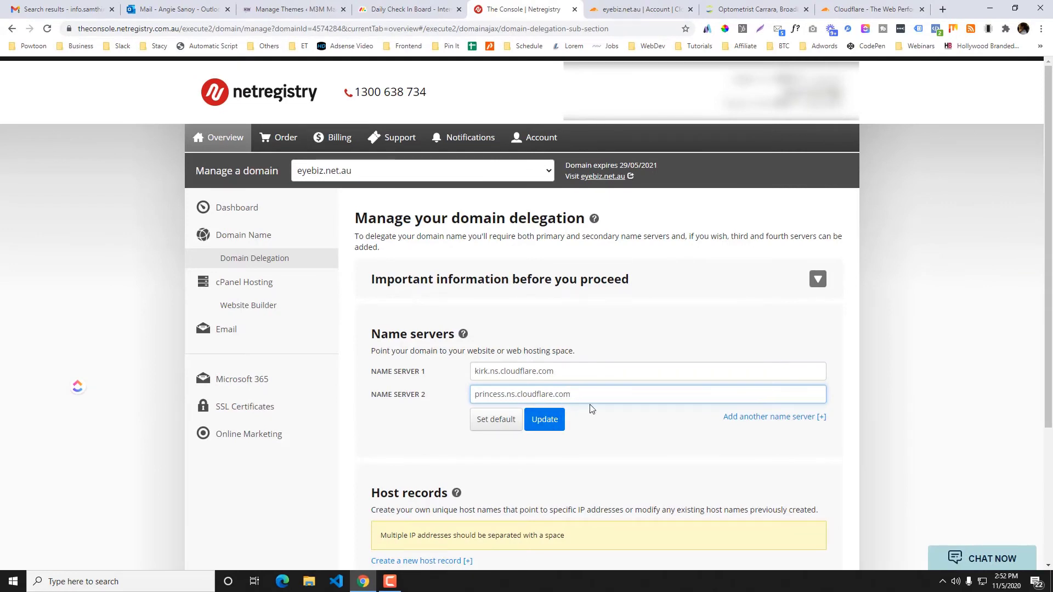
scroll(578, 308, down, 2)
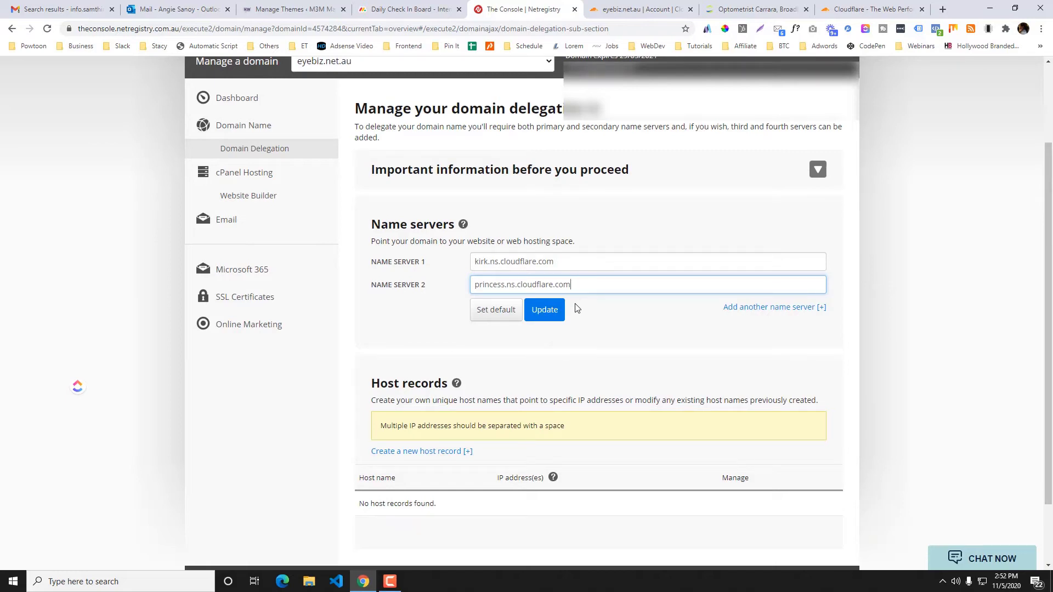
click(558, 309)
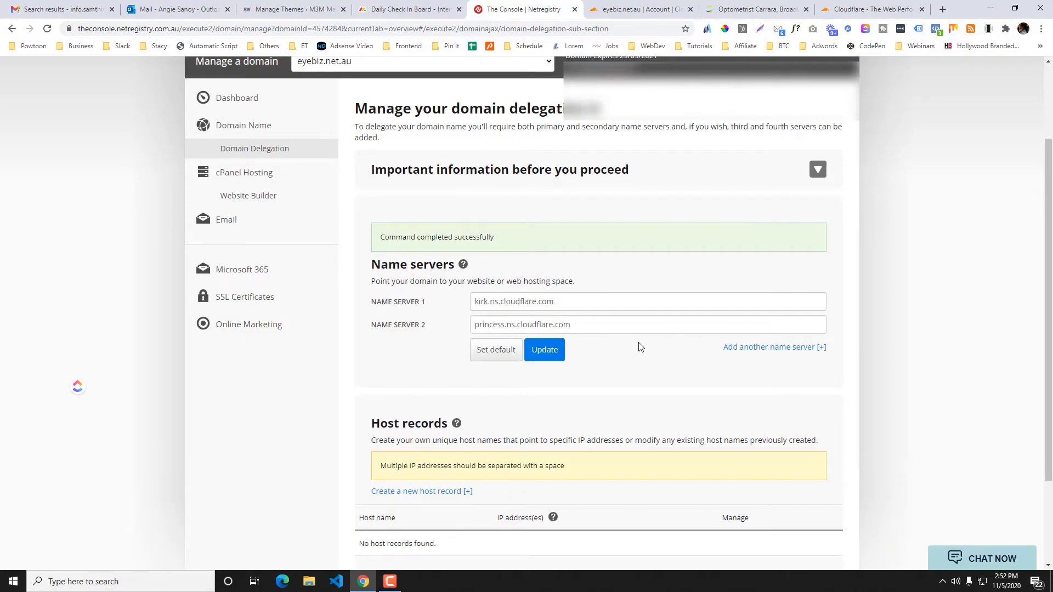
scroll(639, 347, down, 3)
scroll(639, 347, up, 5)
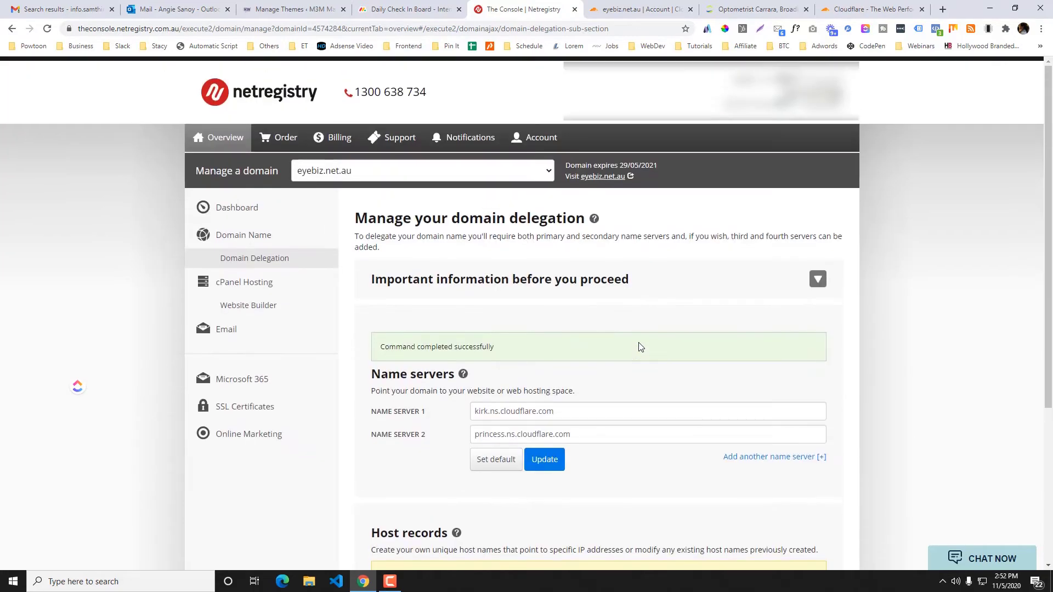
scroll(638, 347, down, 3)
Step: Switch to Gmail and reload the inbox to check for new mail
key(ctrl+1)
click(39, 133)
click(173, 28)
key(Return)
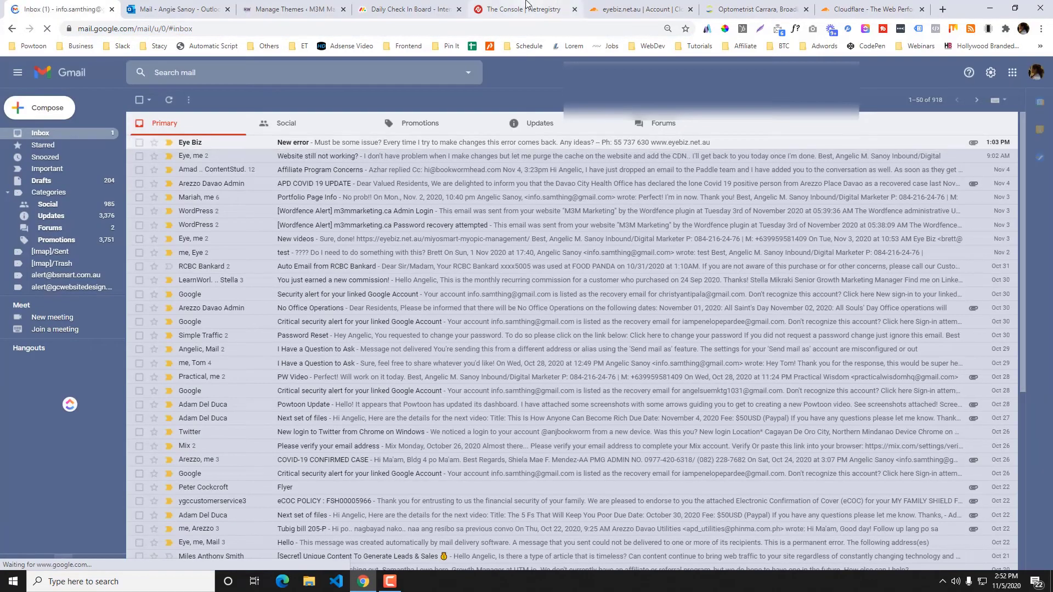
Step: Return to the Cloudflare setup of eyebiz.net.au, request the nameserver check and start the Quick Start Guide
click(524, 8)
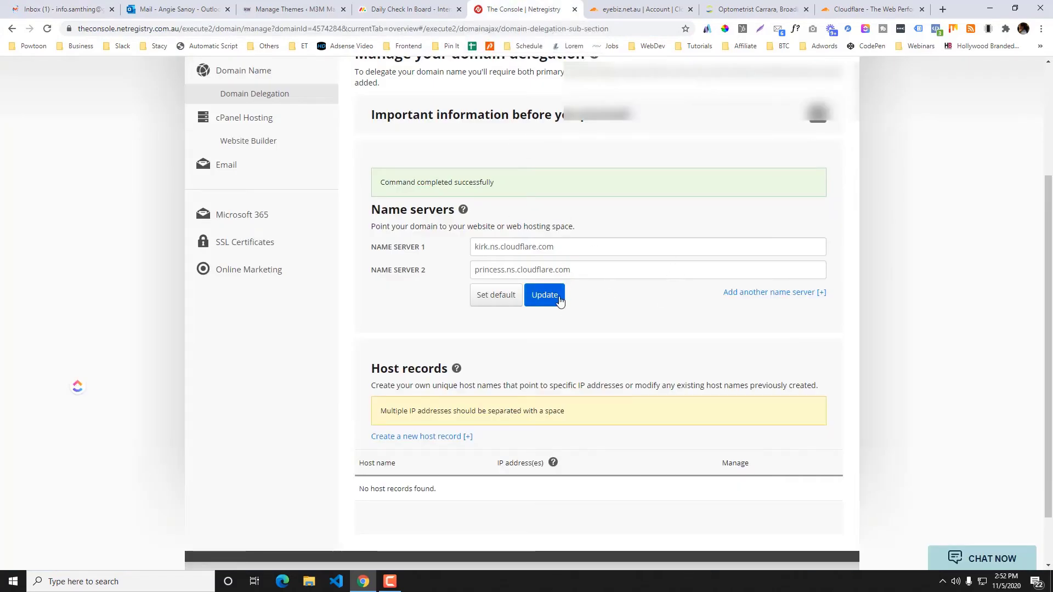
click(637, 8)
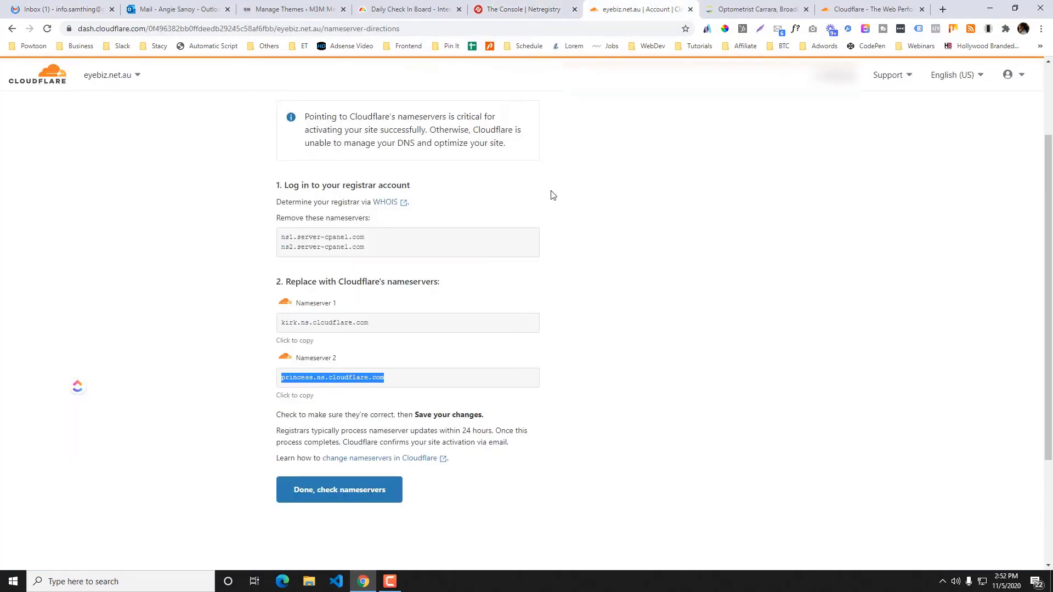
scroll(553, 194, up, 2)
scroll(552, 194, down, 5)
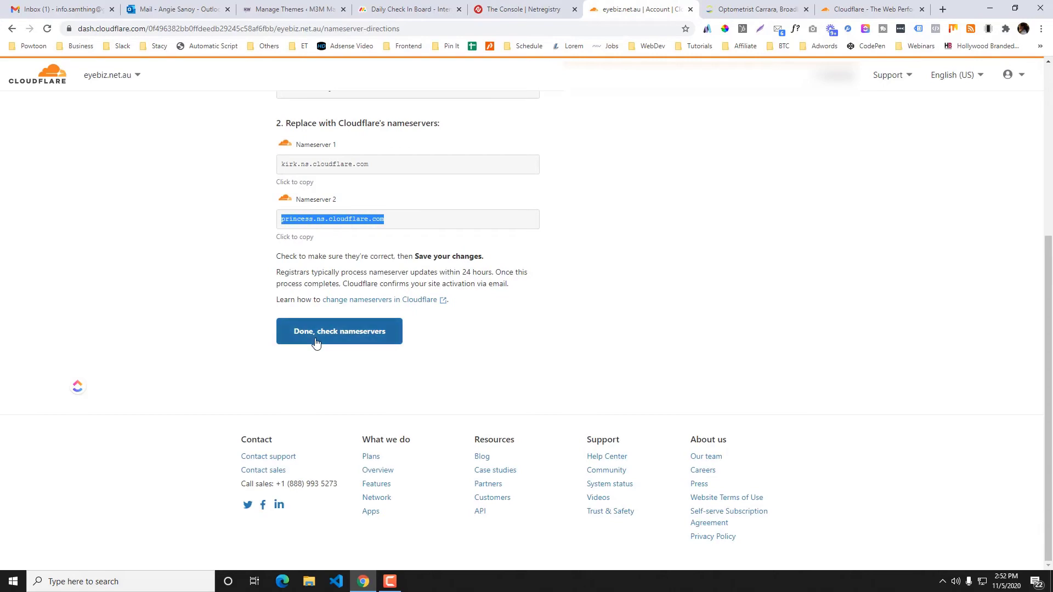
click(316, 343)
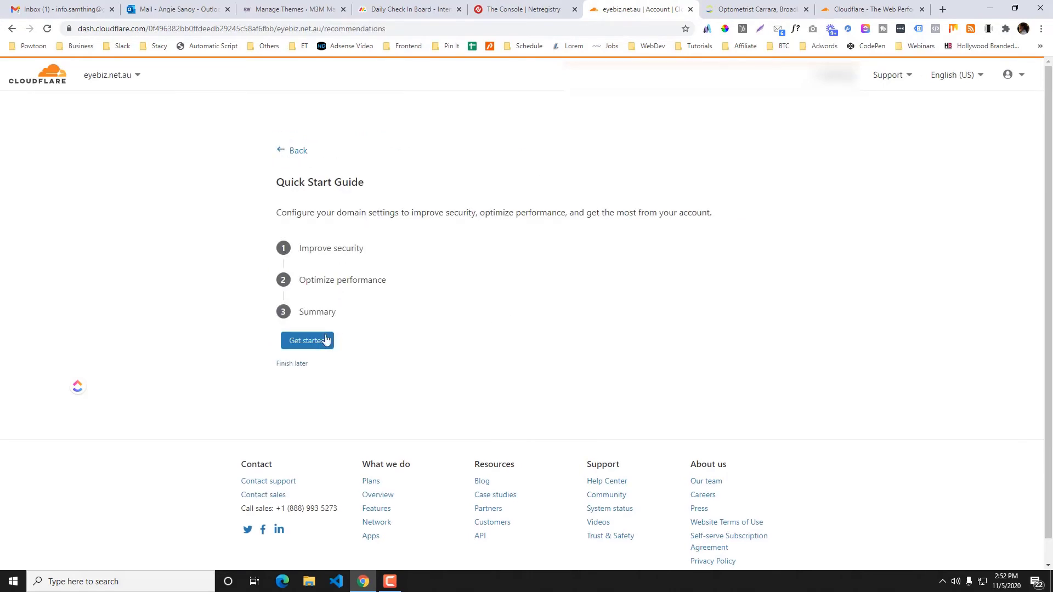
click(314, 344)
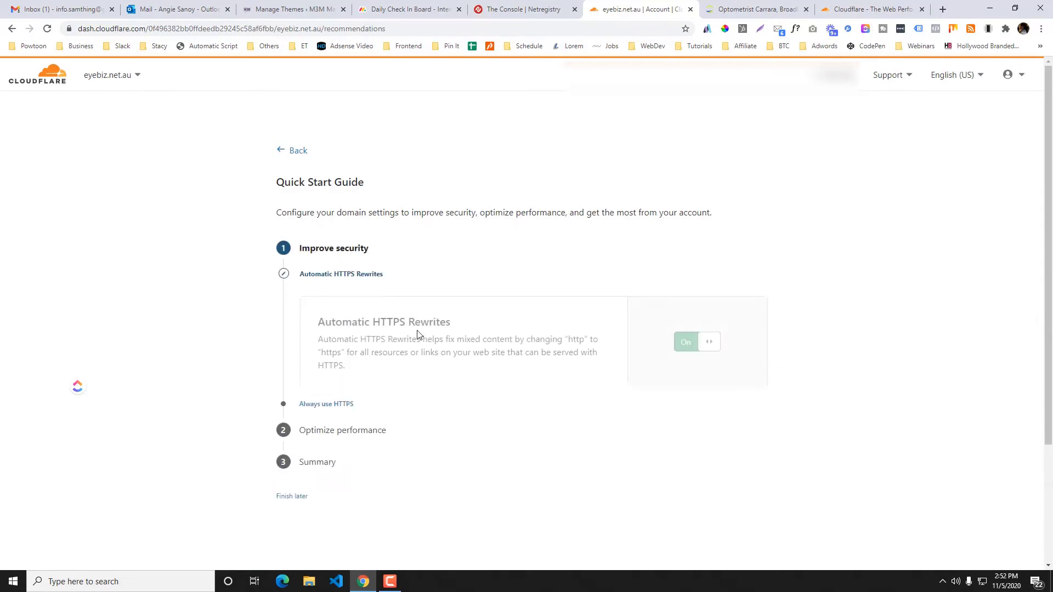
Step: Save Automatic HTTPS Rewrites as On, and turn on and save Always Use HTTPS in the guide's security section
scroll(375, 310, down, 3)
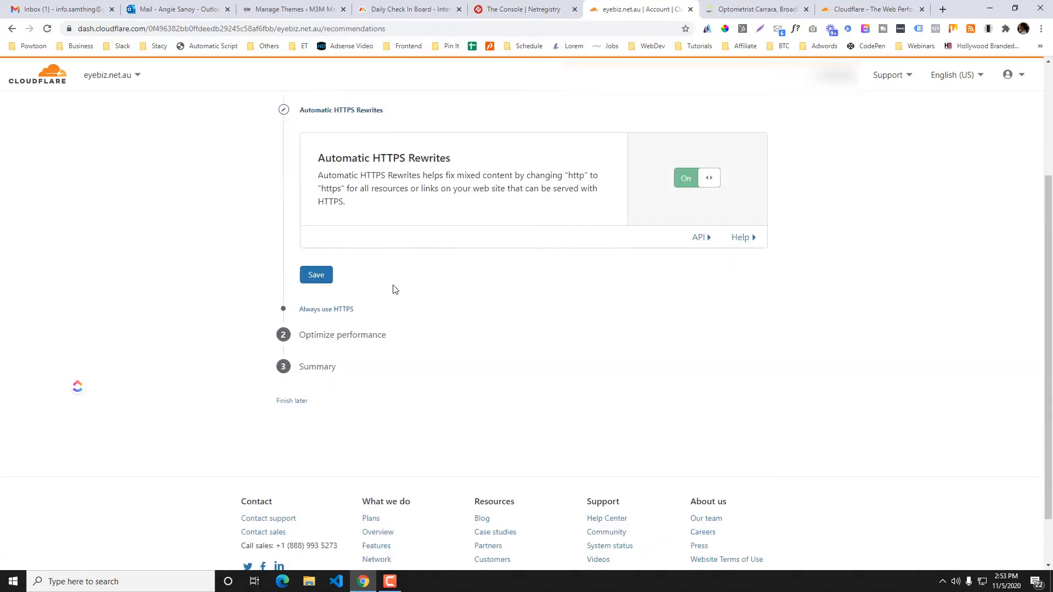
scroll(394, 291, up, 2)
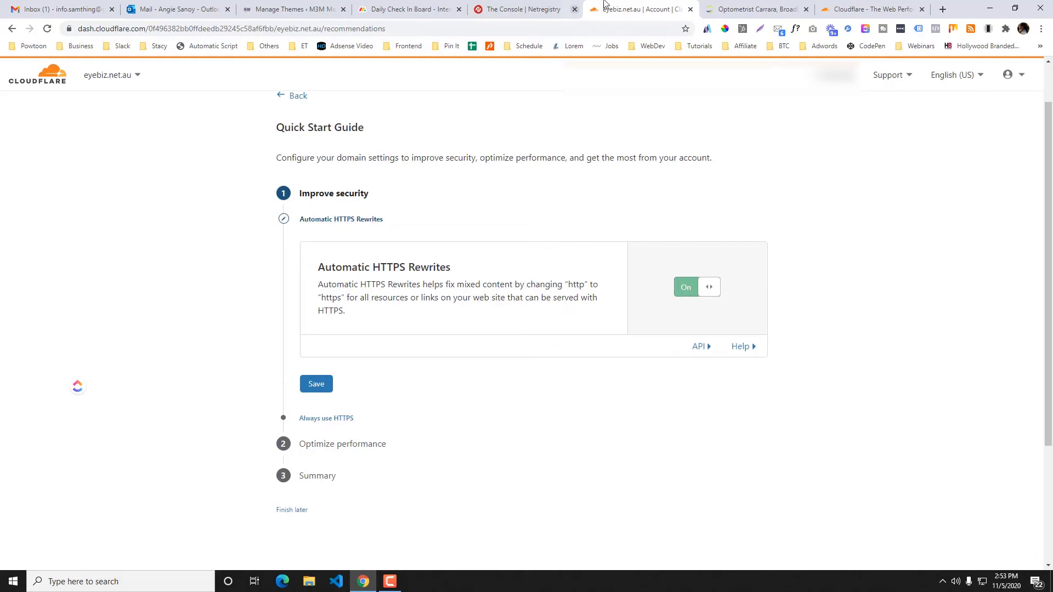
drag(767, 10, 608, 4)
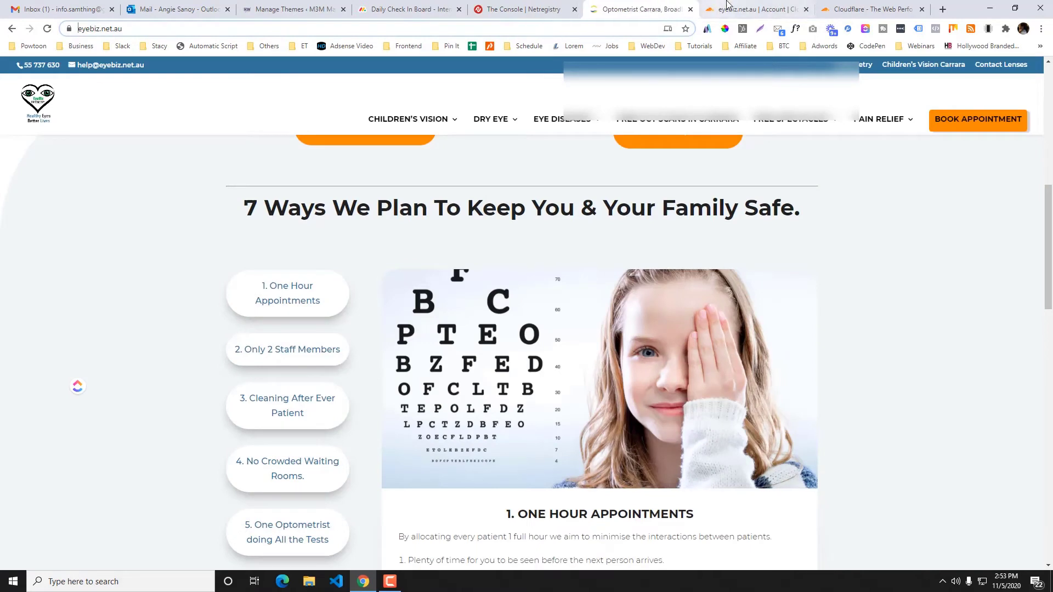
click(733, 6)
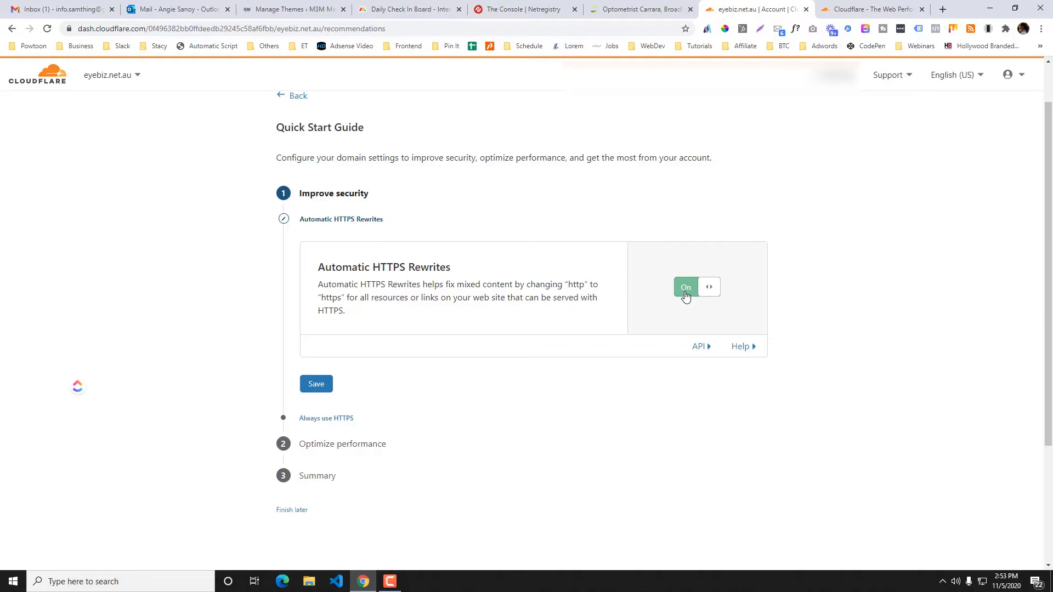
click(329, 384)
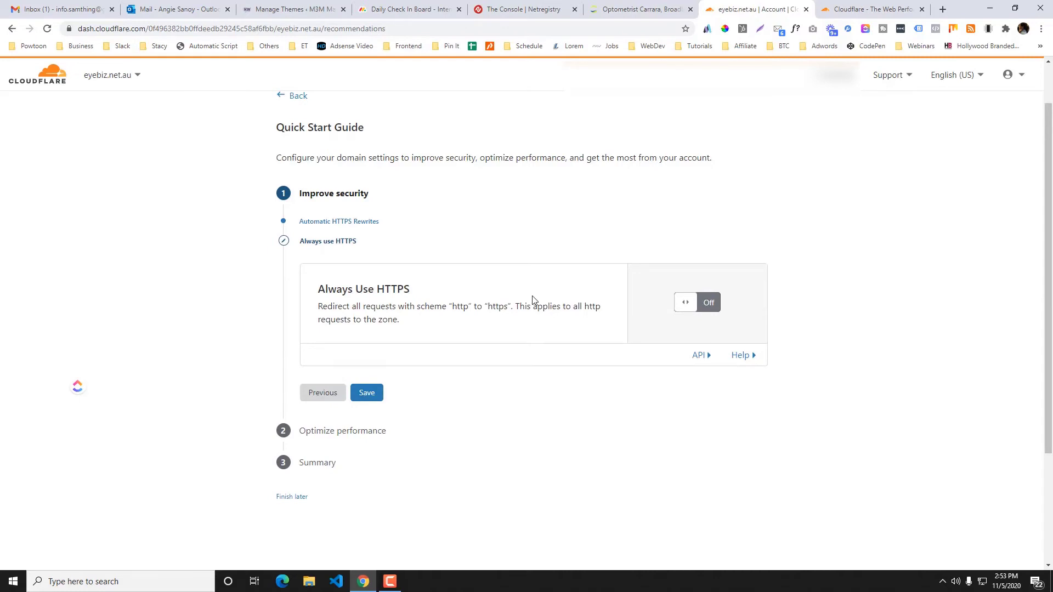
click(712, 303)
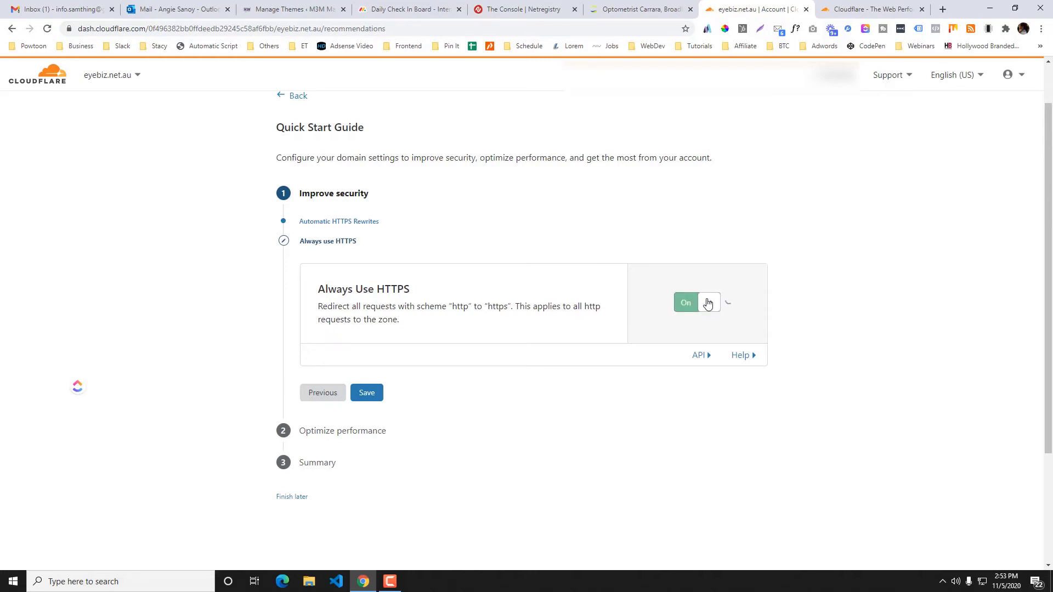
click(359, 407)
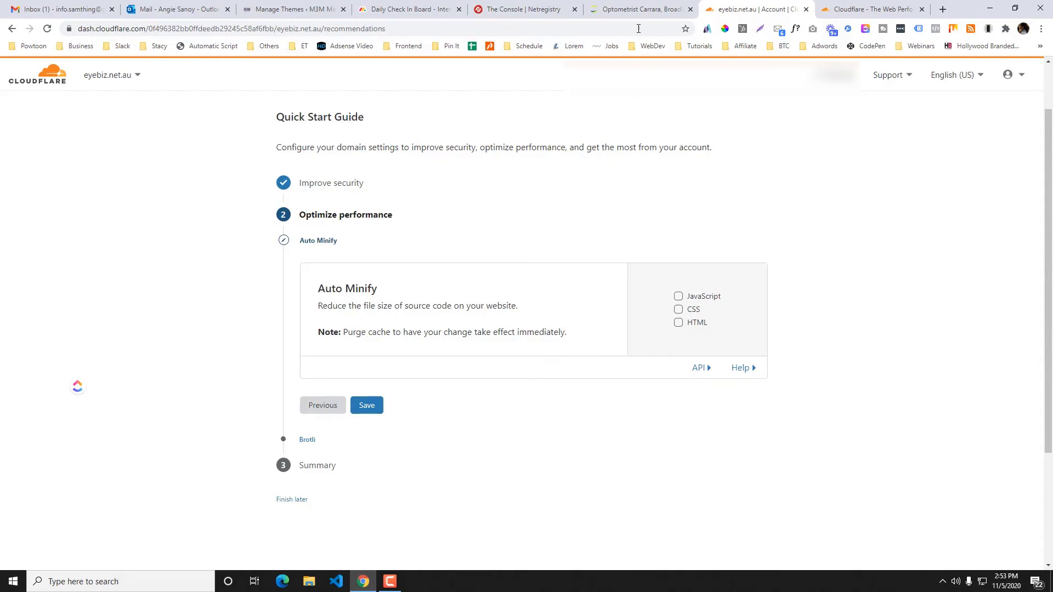
Step: Examine the eyebiz.net.au homepage and its navigation menu while considering the Auto Minify options
click(639, 9)
scroll(538, 224, down, 3)
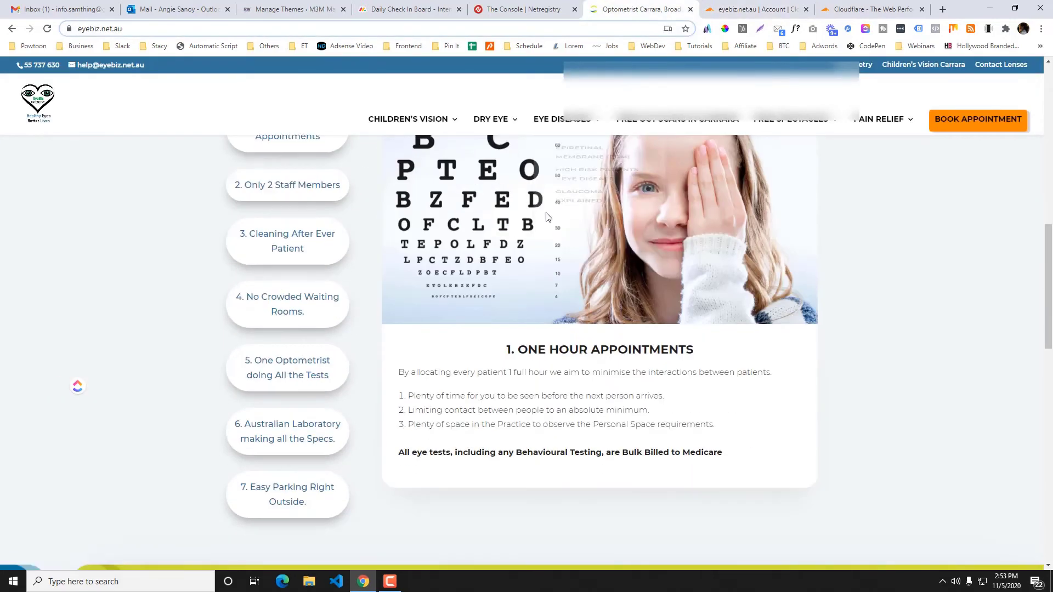
scroll(543, 219, up, 8)
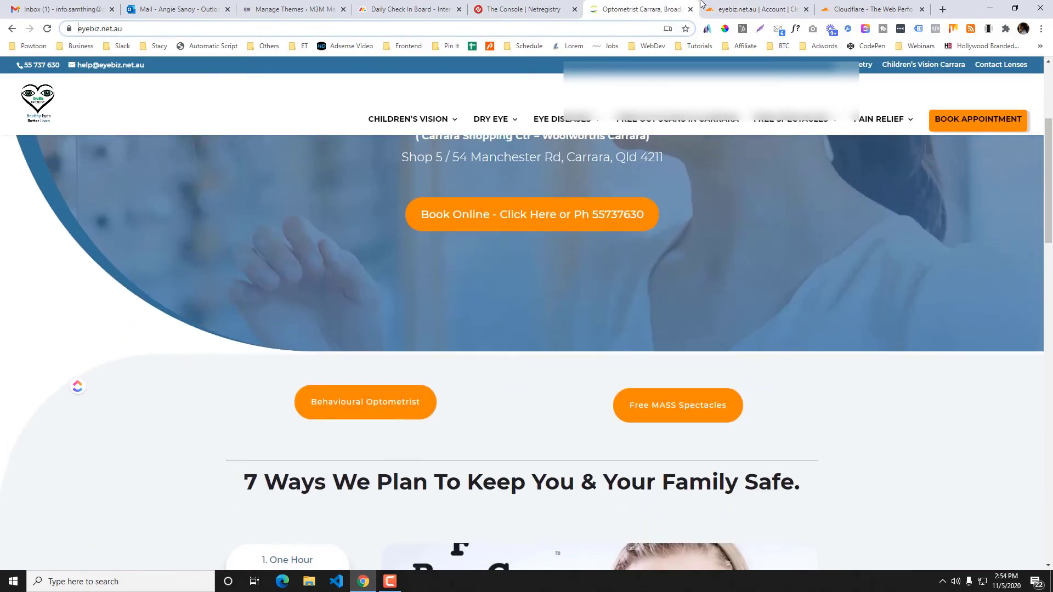
click(732, 4)
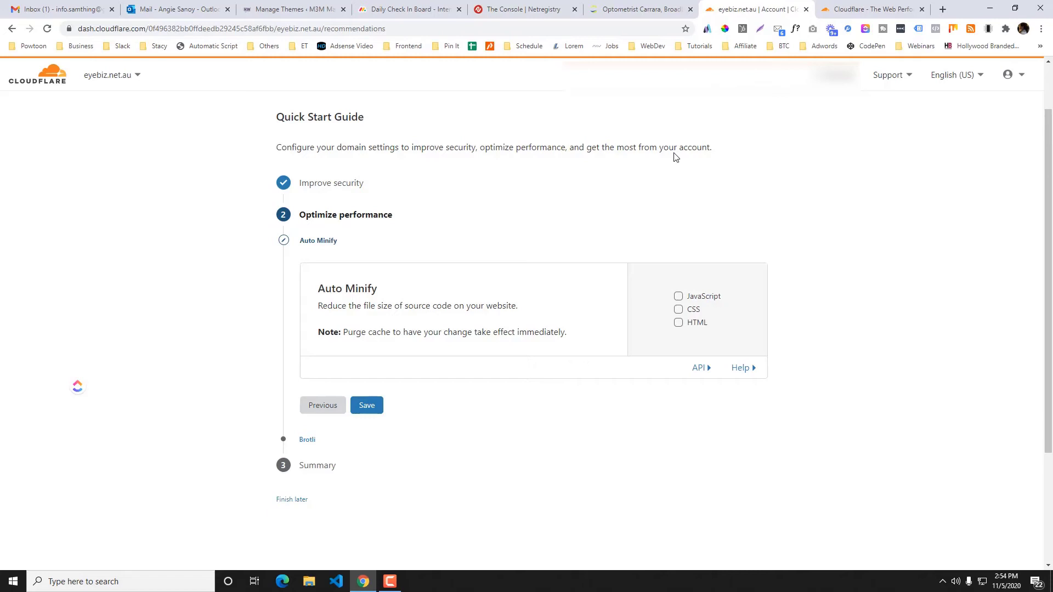
click(632, 10)
mouse_move(591, 138)
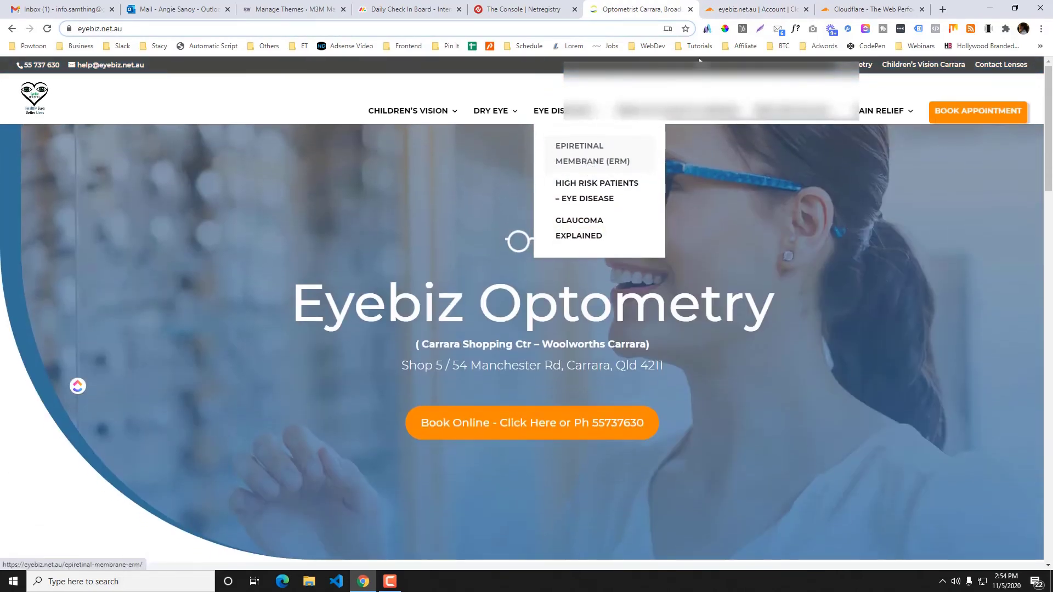
Step: Return to the Cloudflare guide, save Auto Minify for JavaScript and CSS, and save Brotli as On to finish the guide
click(756, 9)
click(678, 297)
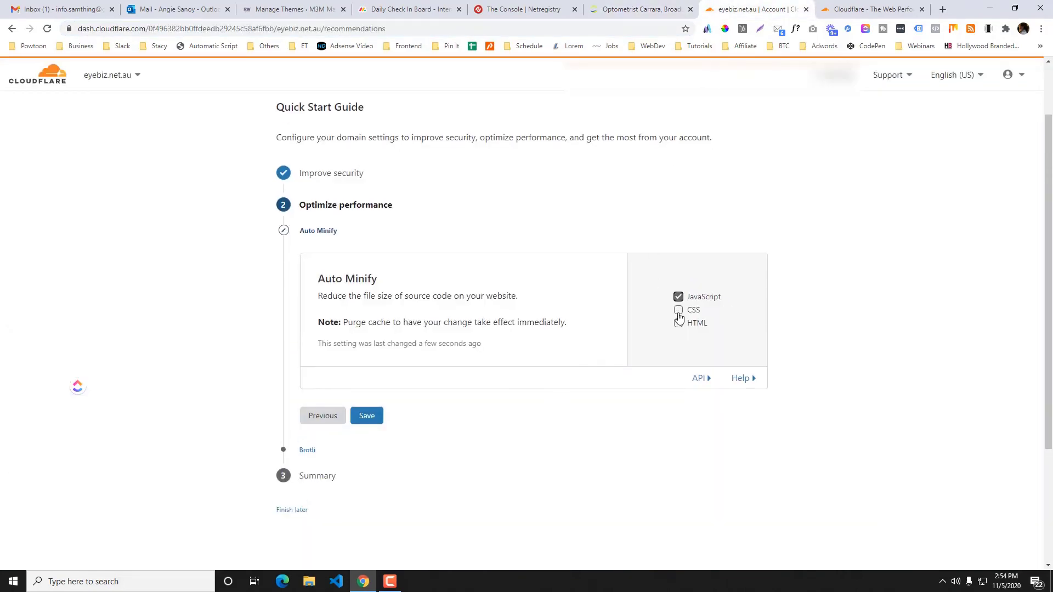
click(679, 311)
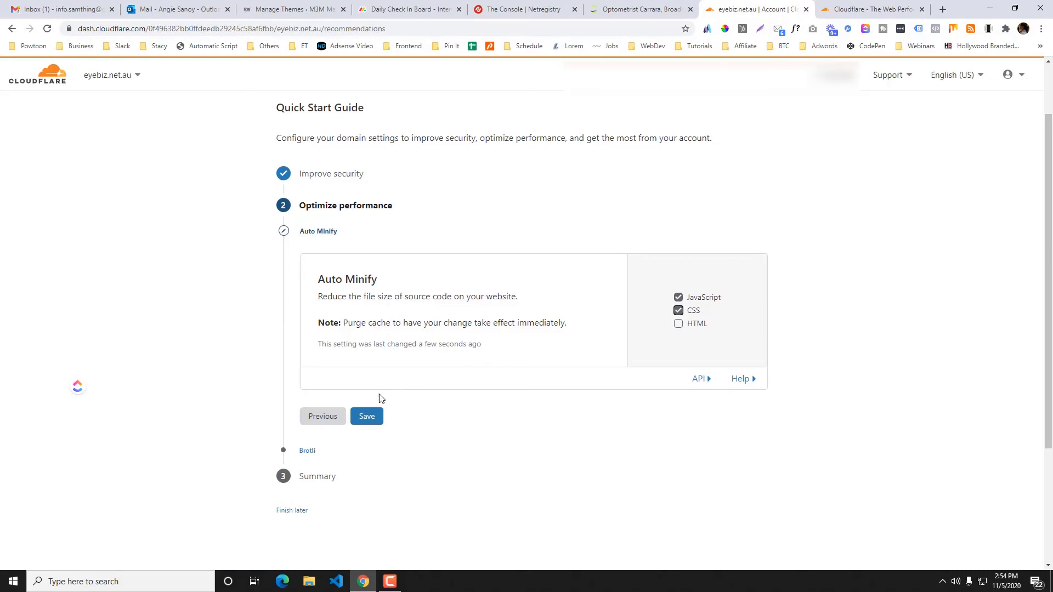
click(374, 416)
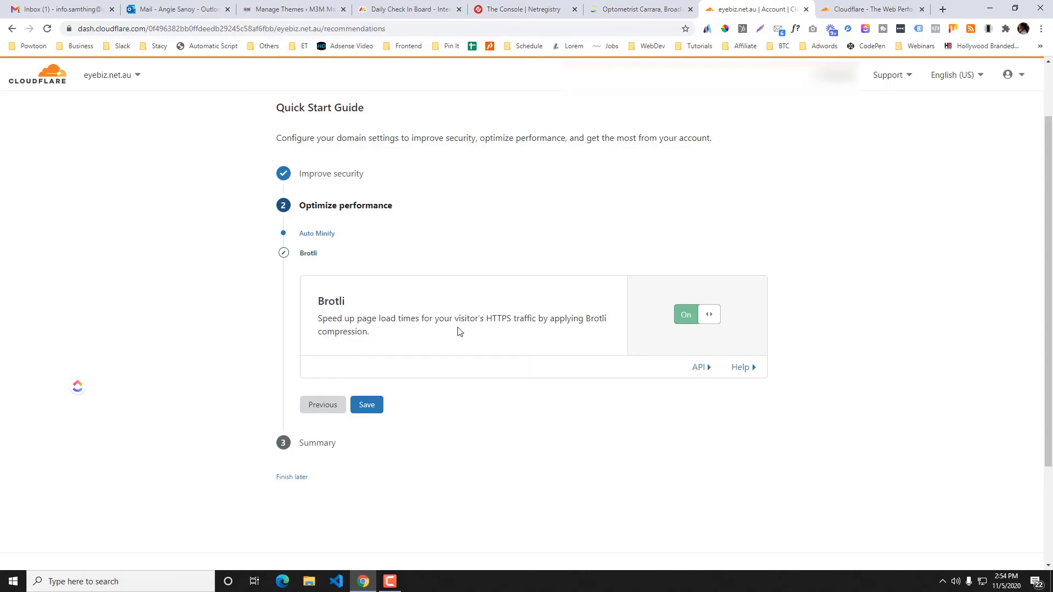
click(382, 406)
click(320, 445)
Step: Request an immediate nameserver re-check for eyebiz.net.au and read the notice about when to check back
scroll(457, 335, down, 2)
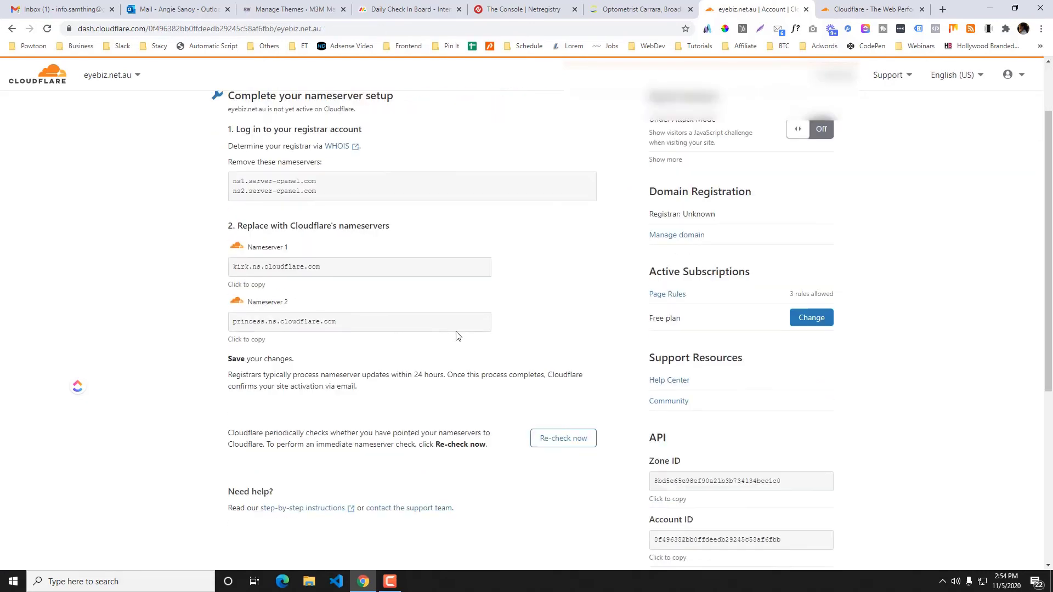
scroll(458, 335, down, 4)
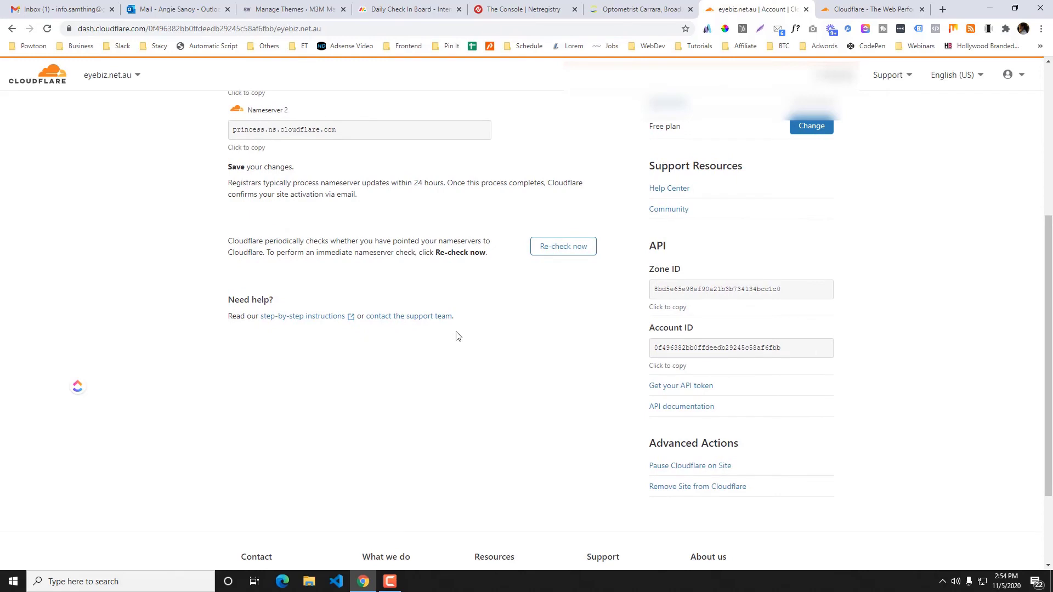
scroll(457, 335, up, 4)
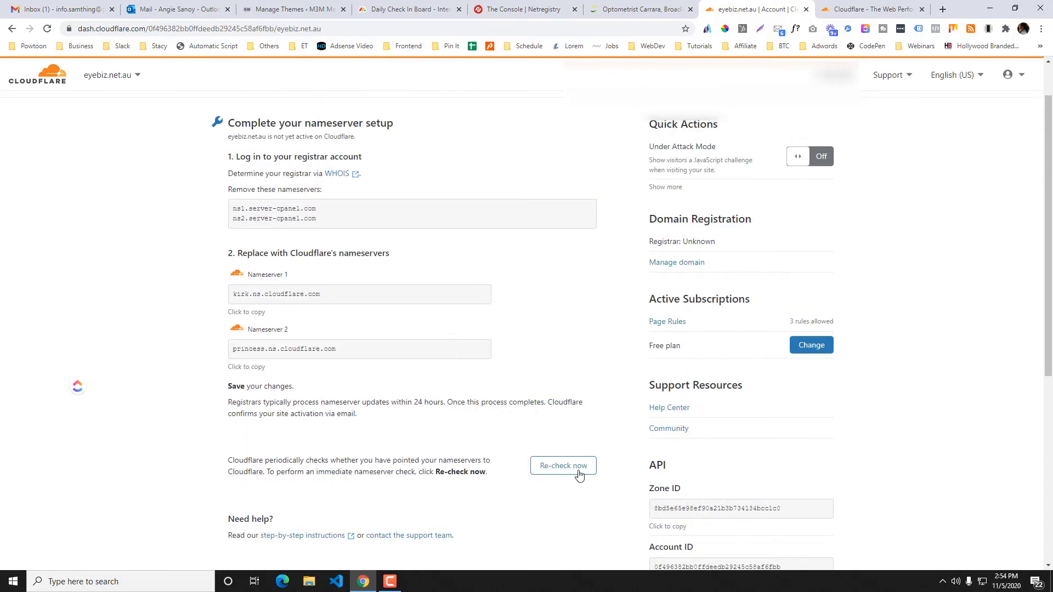
click(572, 468)
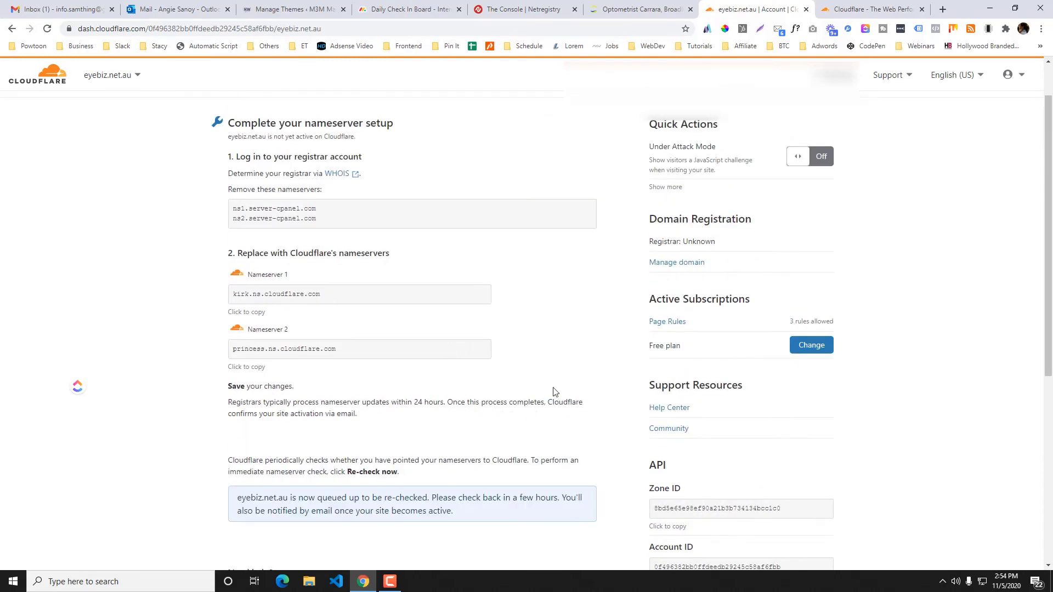
scroll(554, 391, down, 2)
drag(242, 390, 465, 418)
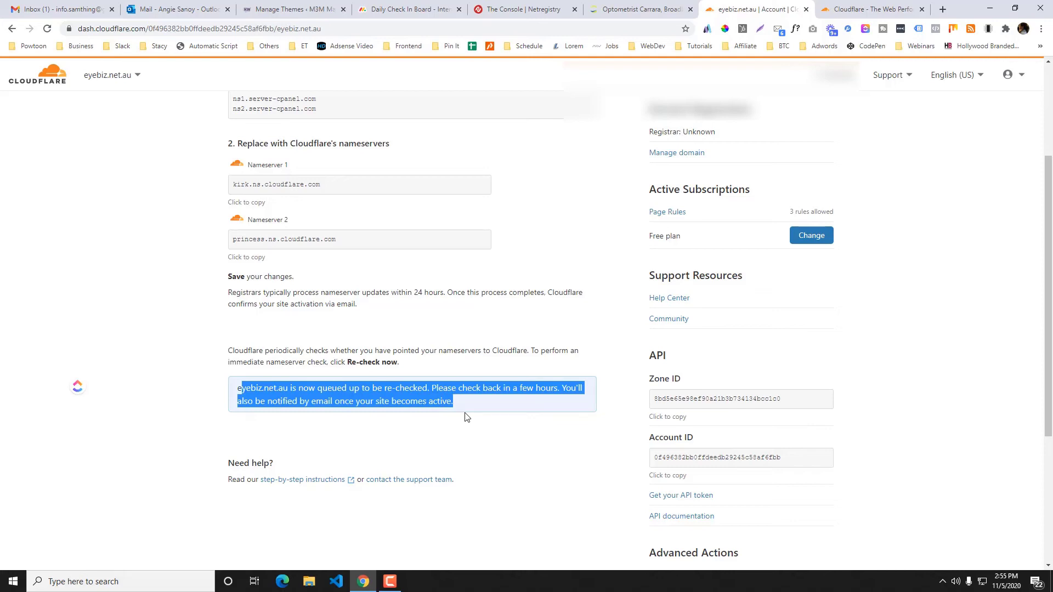
scroll(465, 417, up, 3)
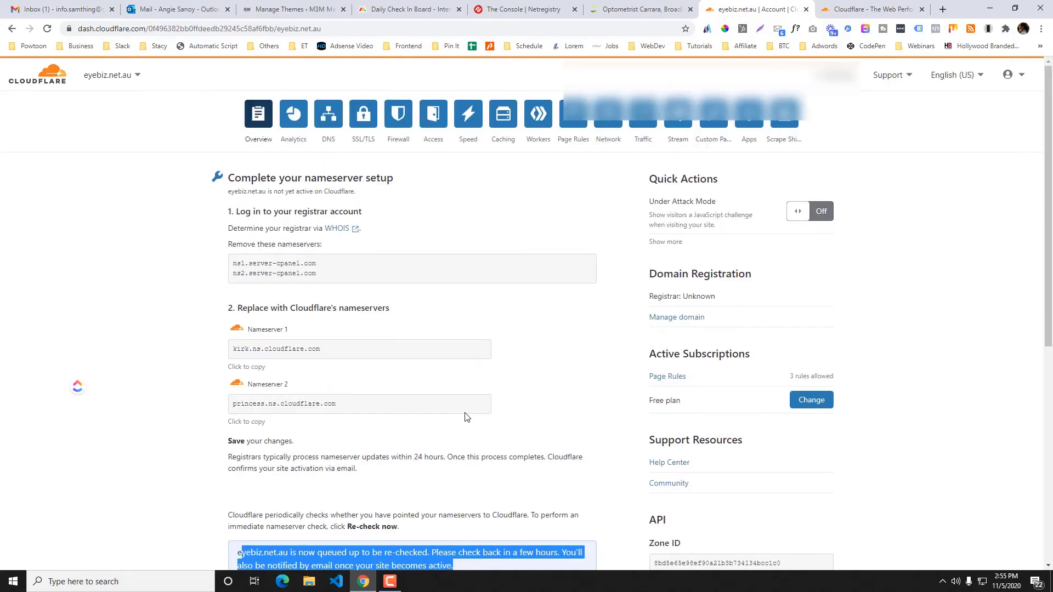
Step: Open the Cloudflare account's website list to check the status of eyebiz.net.au, and review its name servers in the Netregistry console
click(54, 91)
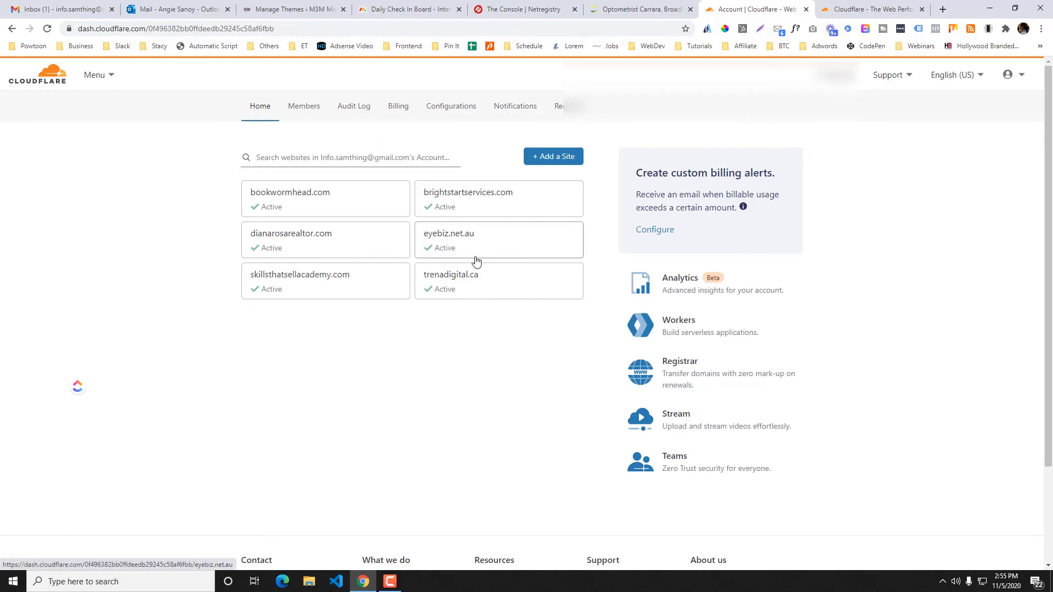
scroll(487, 249, up, 3)
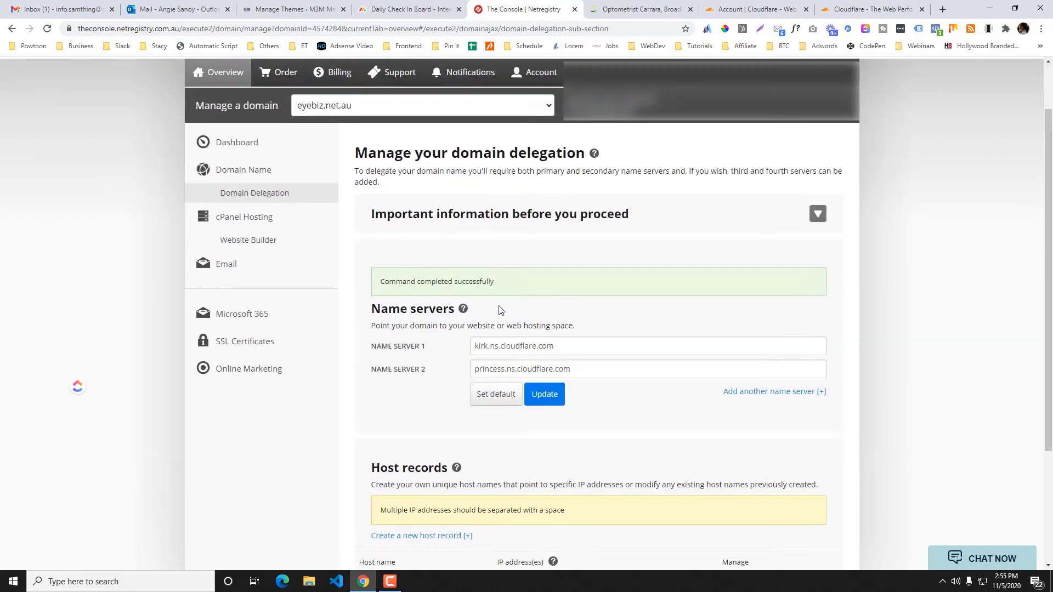
click(751, 9)
click(522, 5)
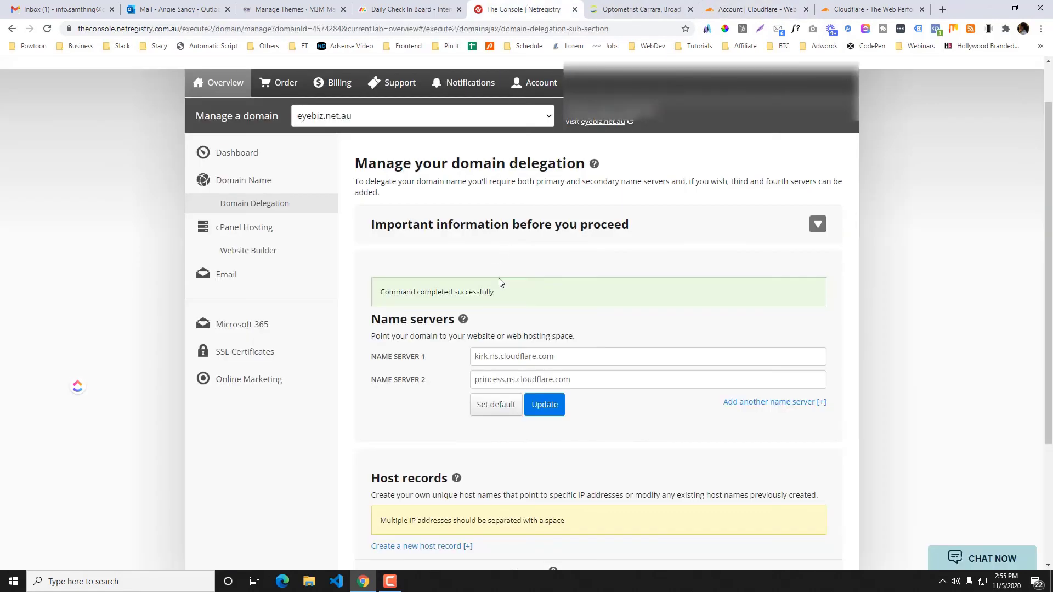
click(547, 353)
Step: Place the Cloudflare page next to the Netregistry one and open eyebiz.net.au from the account's website list
drag(751, 9, 642, 9)
click(527, 6)
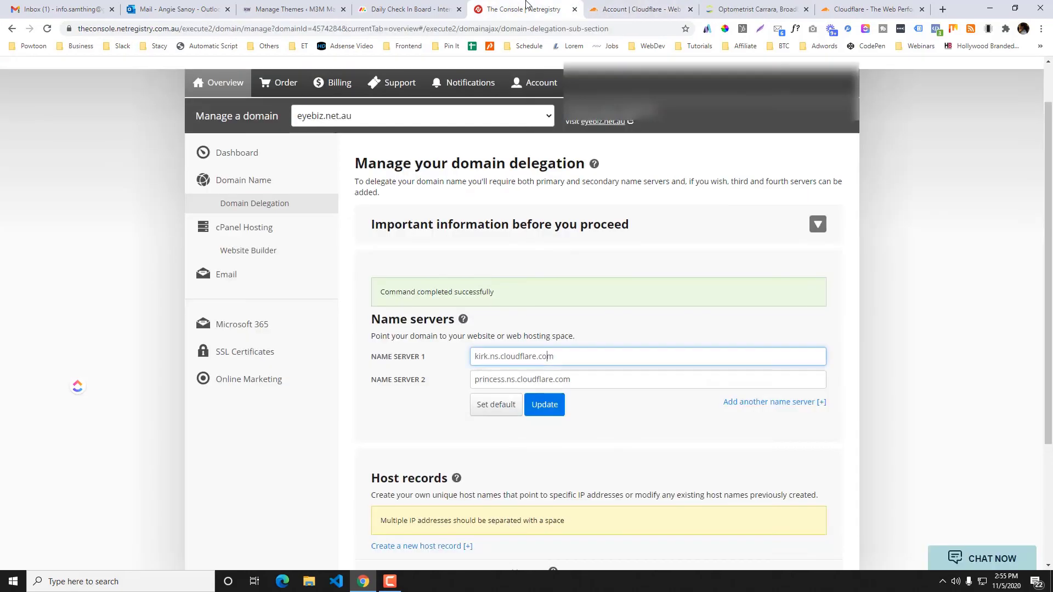
click(631, 9)
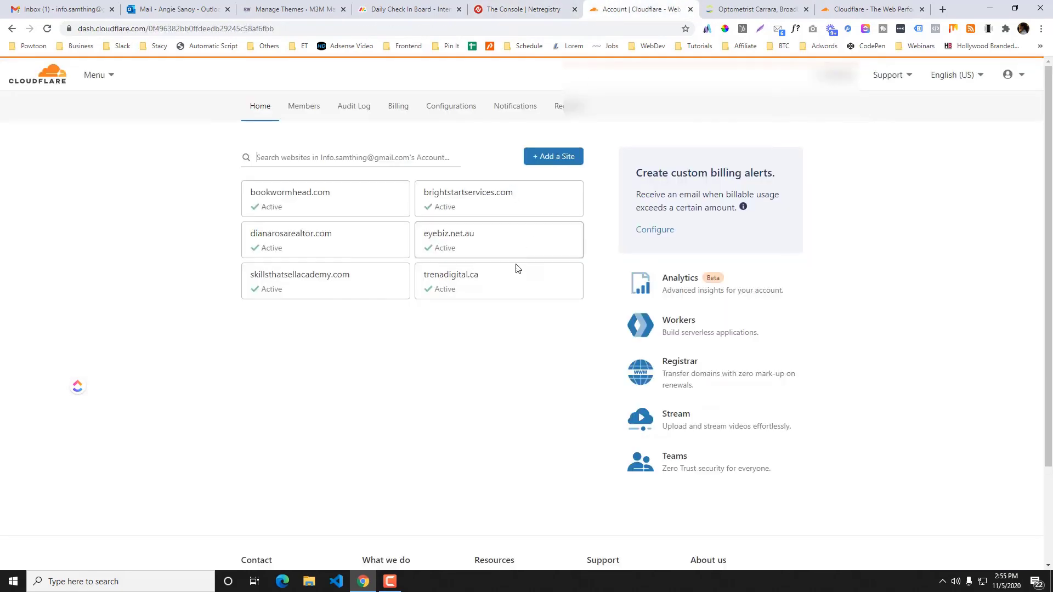
click(448, 251)
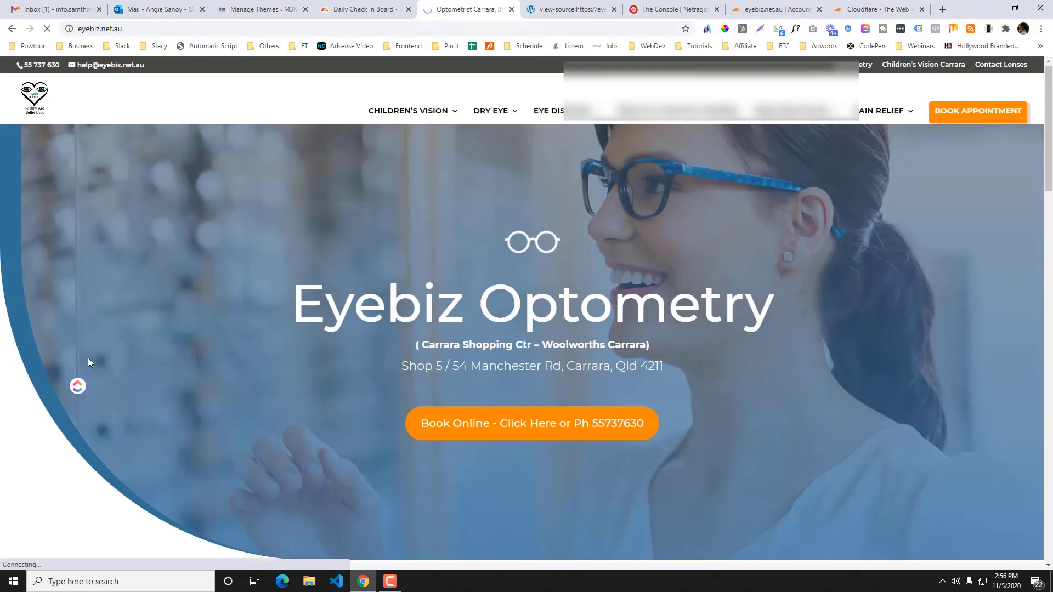
Step: Switch to Gmail, read Cloudflare's new IP address alert among the Updates mail, and return to the message list
click(52, 9)
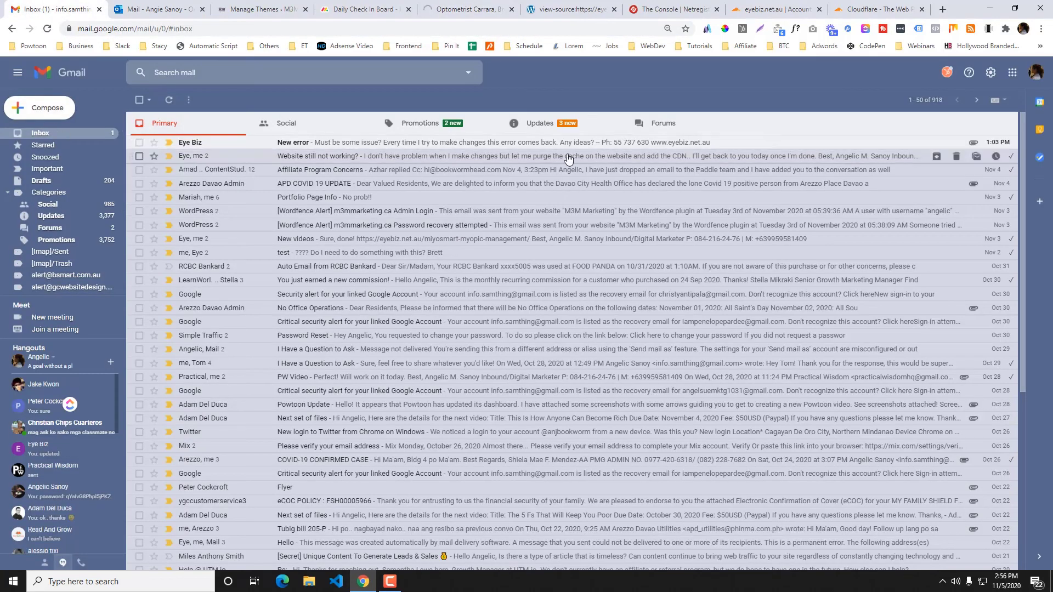
click(565, 136)
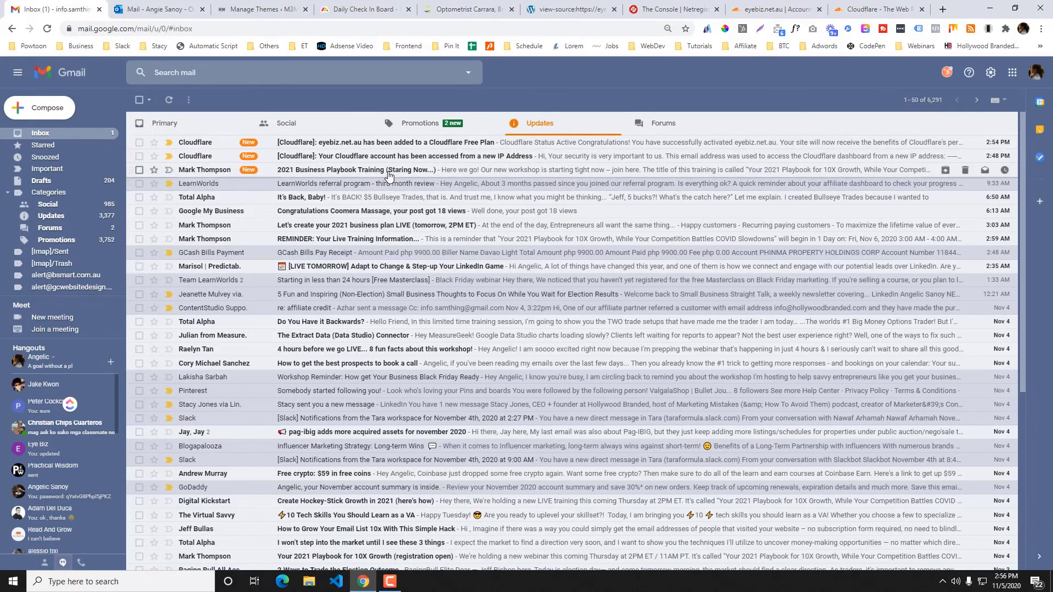
click(388, 159)
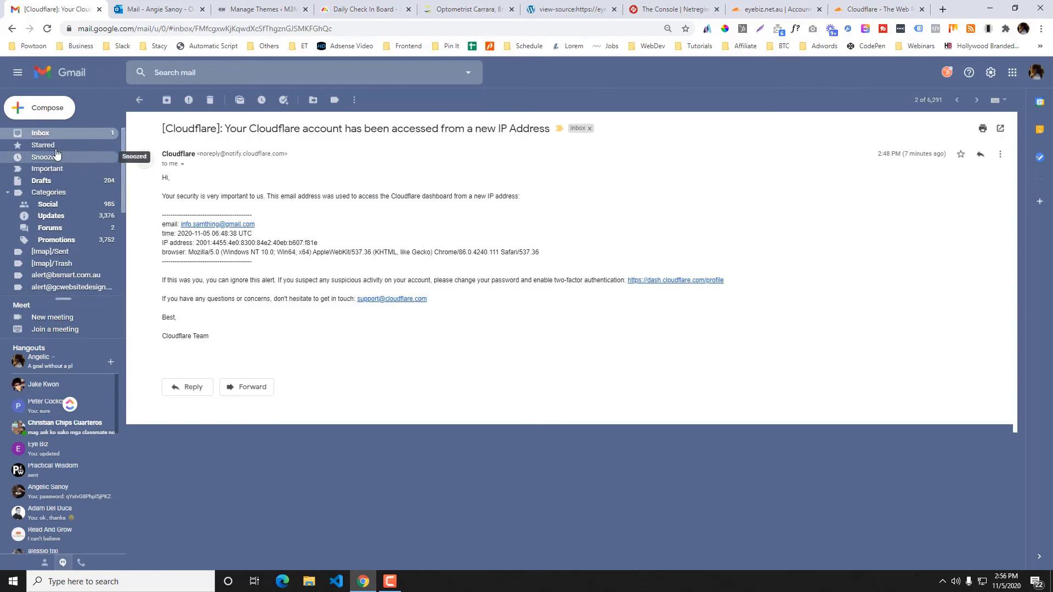
click(50, 135)
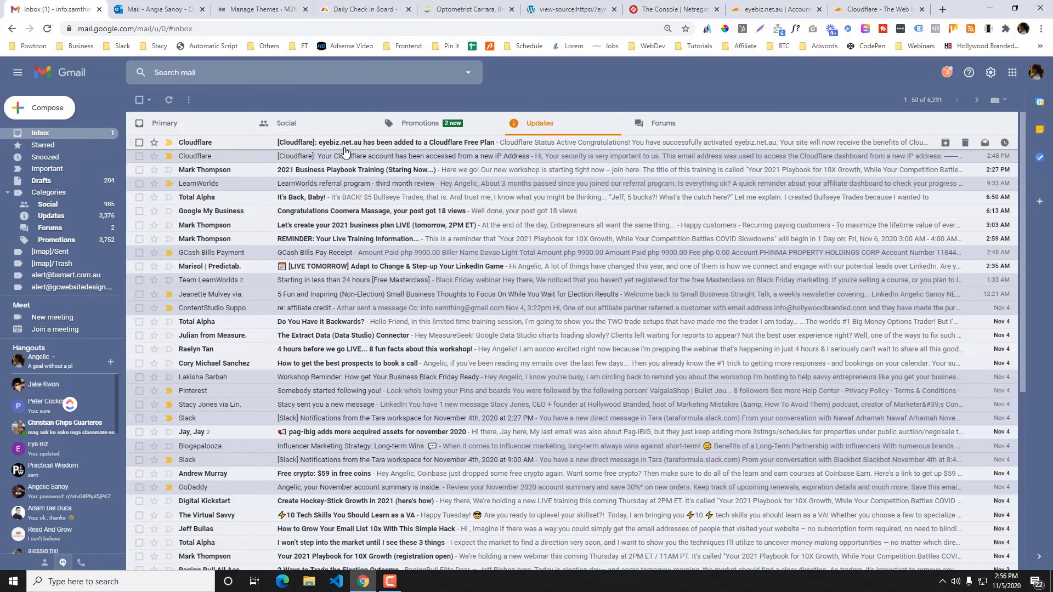
click(344, 144)
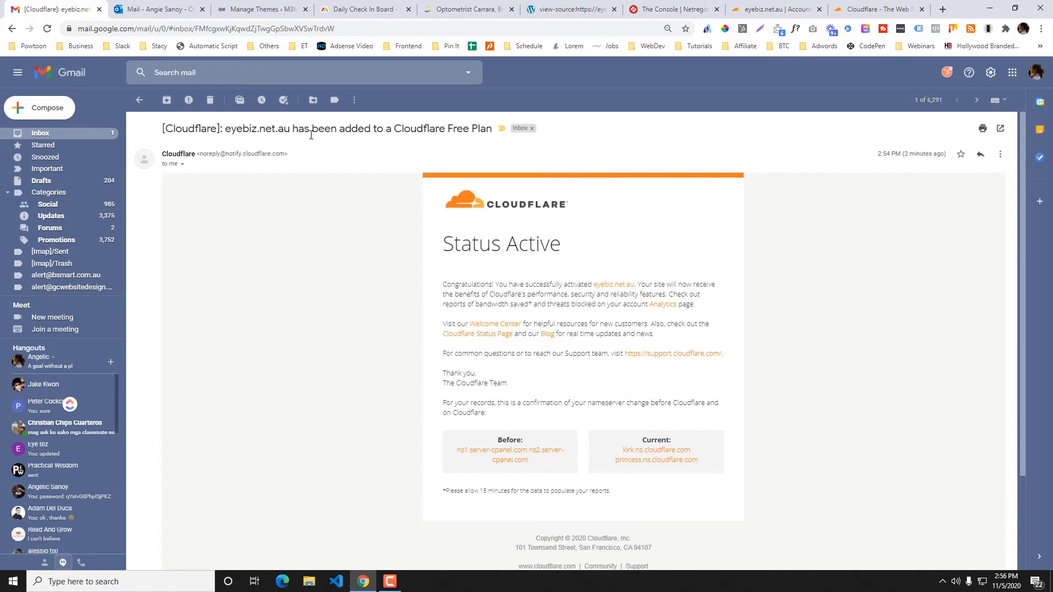
drag(464, 246, 598, 258)
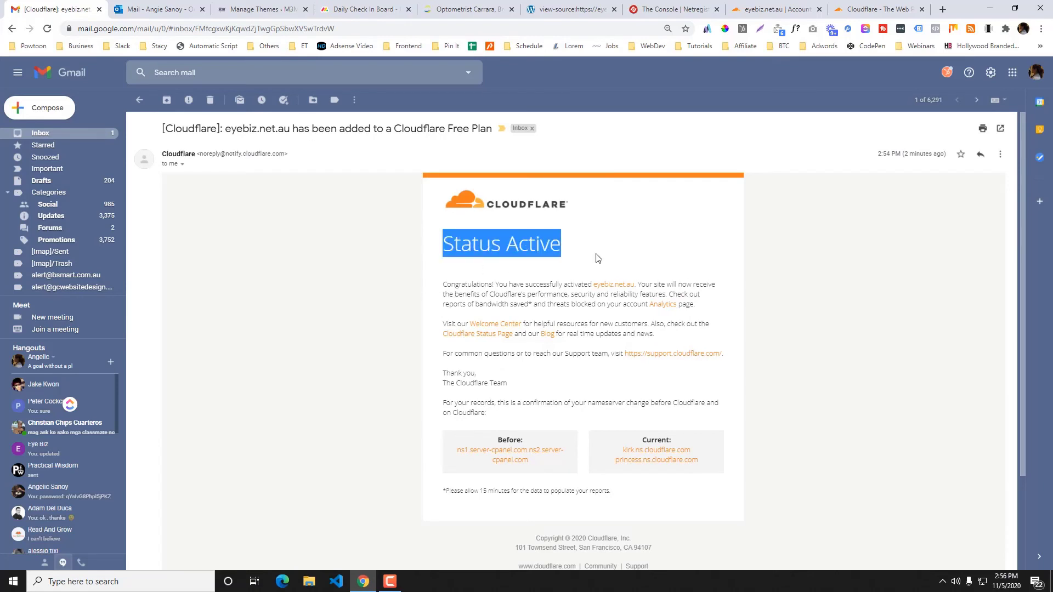
drag(449, 445, 539, 467)
drag(609, 448, 721, 477)
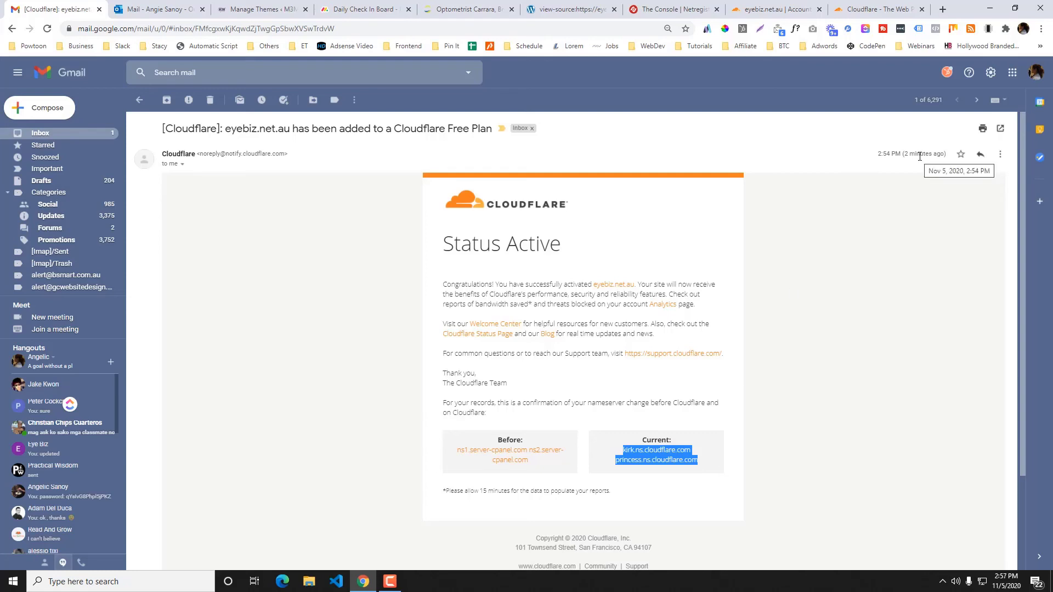
drag(907, 154, 910, 153)
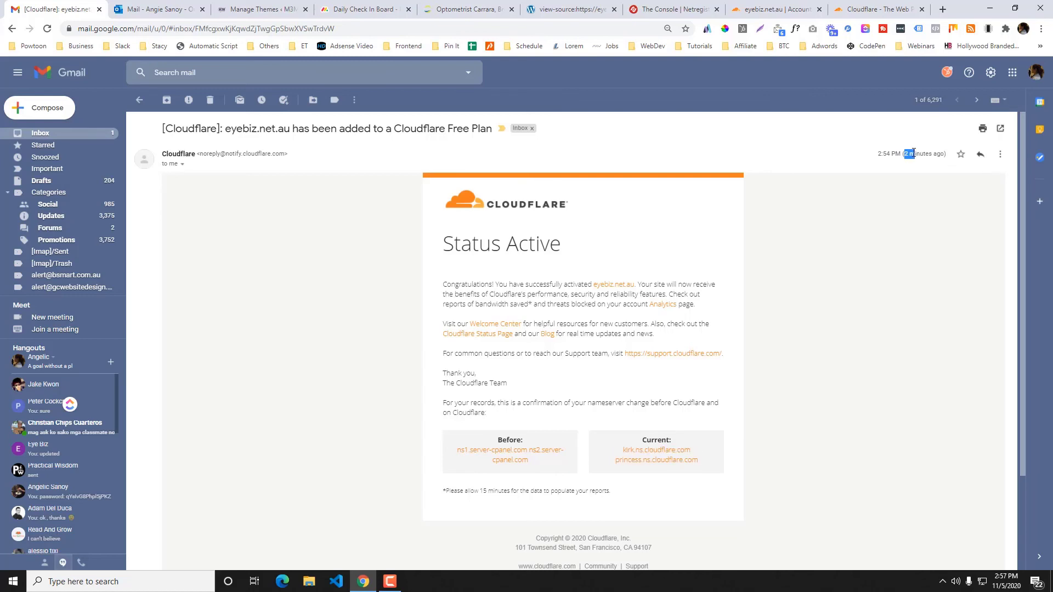
click(913, 153)
scroll(387, 165, down, 1)
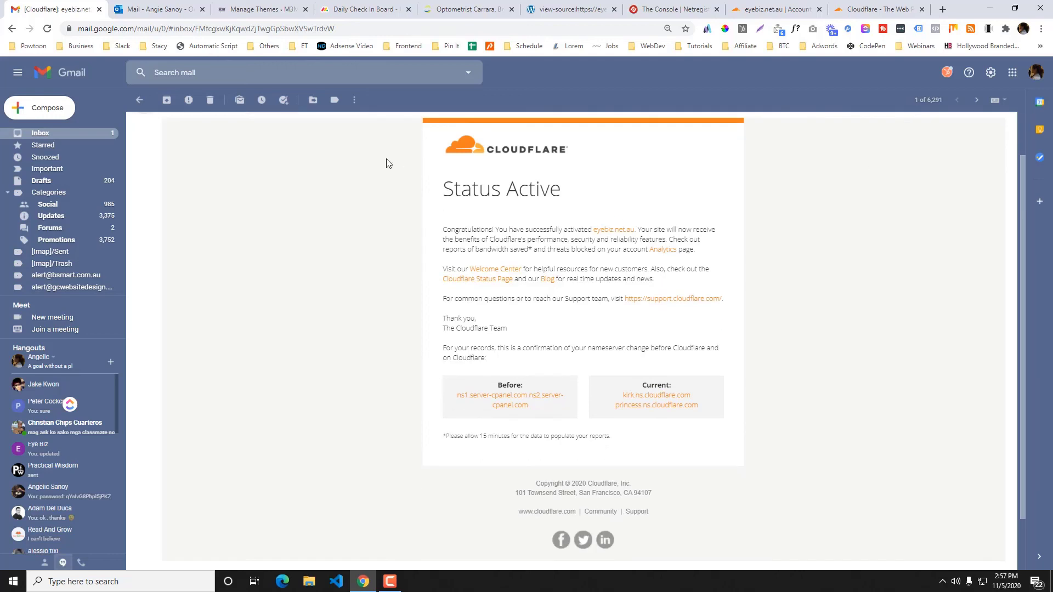